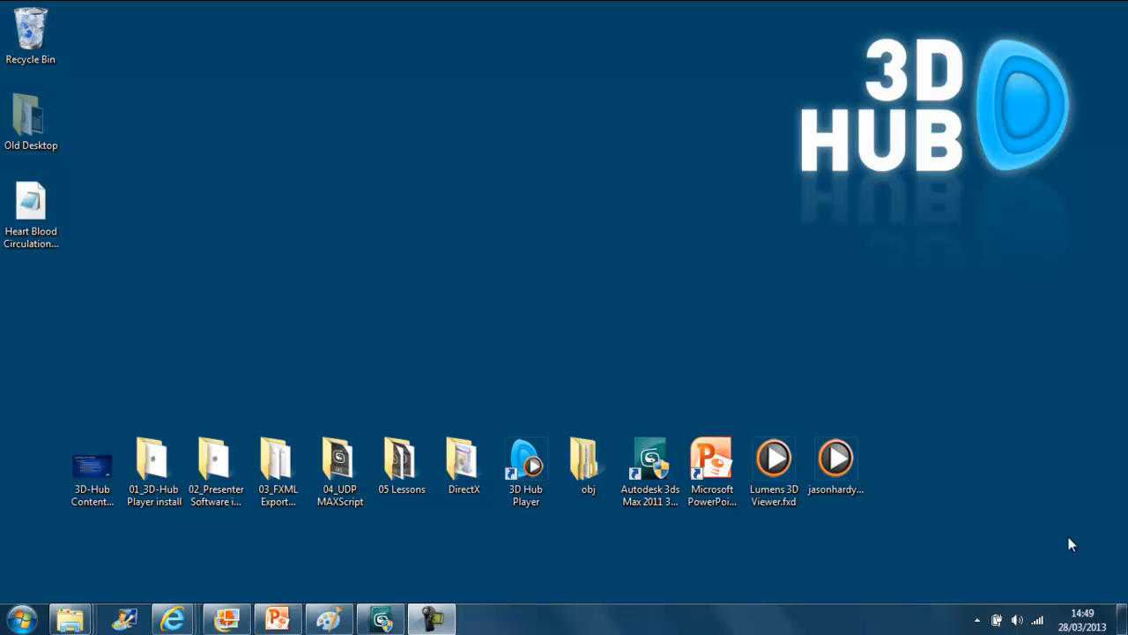
# Switch to PowerPoint and open the FXPresentation installer, declining the extra information about administrator privileges.
pyautogui.click(278, 619)
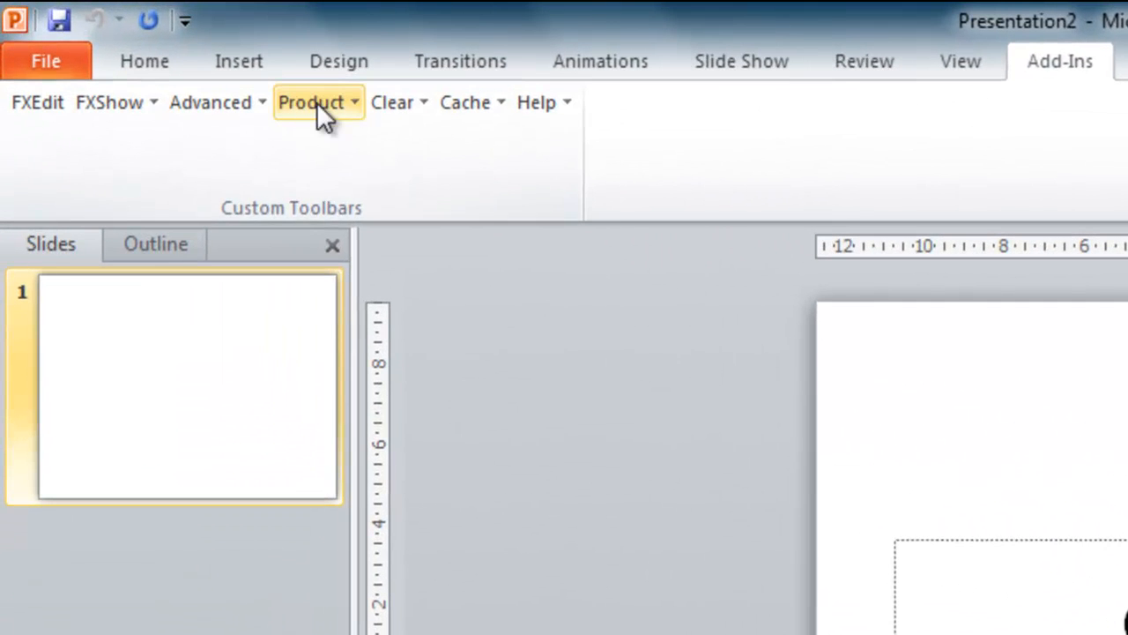
pyautogui.click(161, 50)
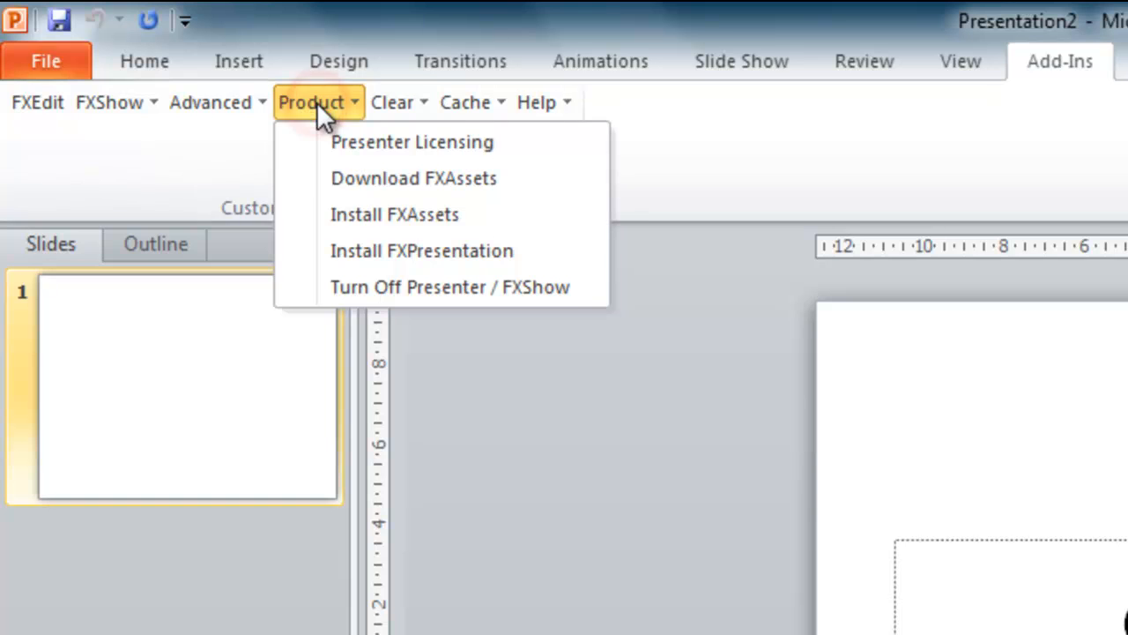
pyautogui.click(439, 250)
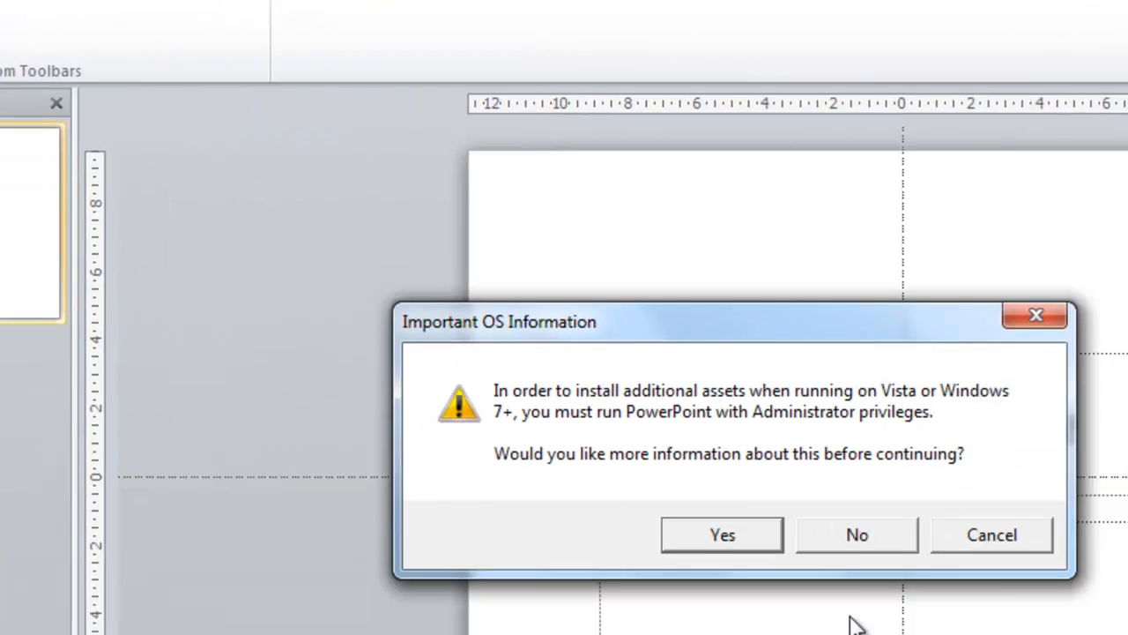
pyautogui.click(844, 535)
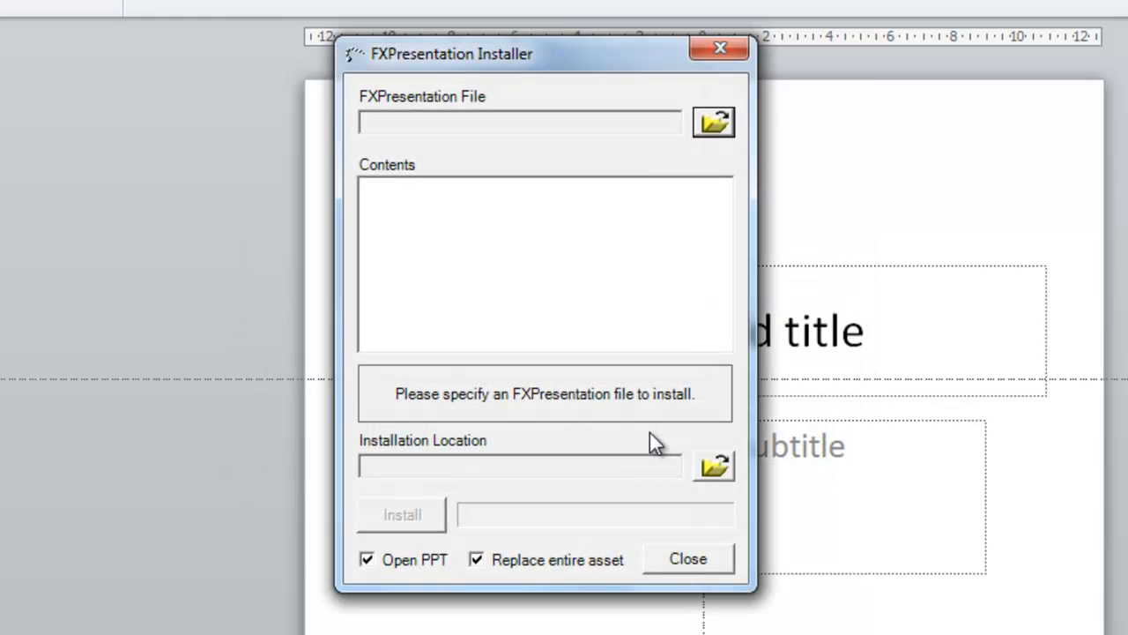
# Load "lesson 2 - rotation blend.fxp" from the 05 Lessons folder and install it with its presentation opened.
pyautogui.click(714, 123)
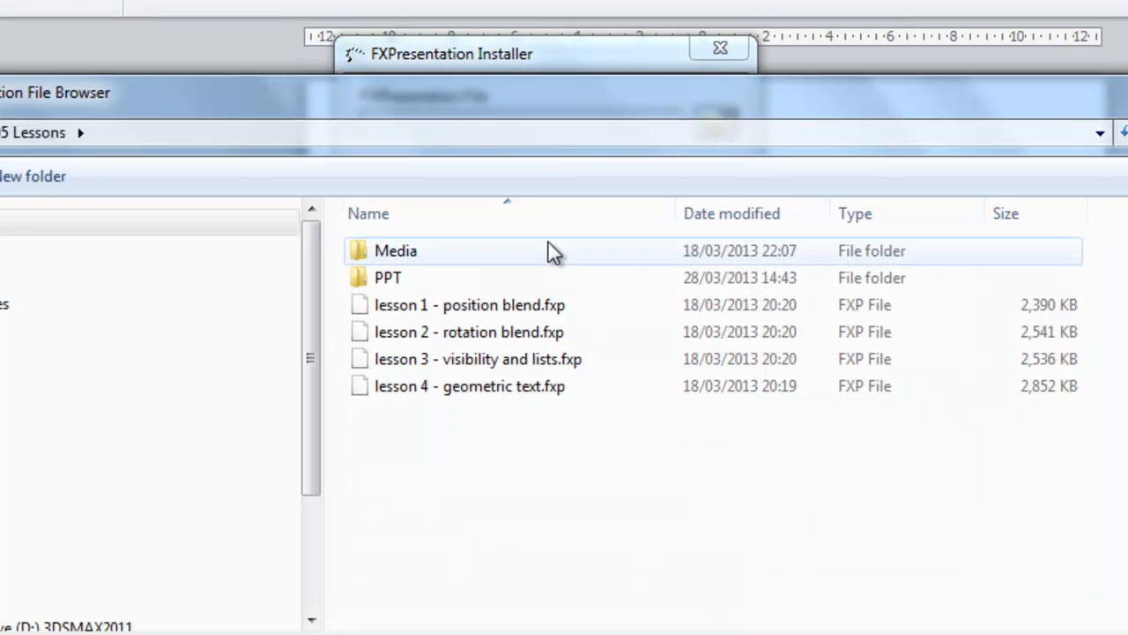
pyautogui.click(513, 331)
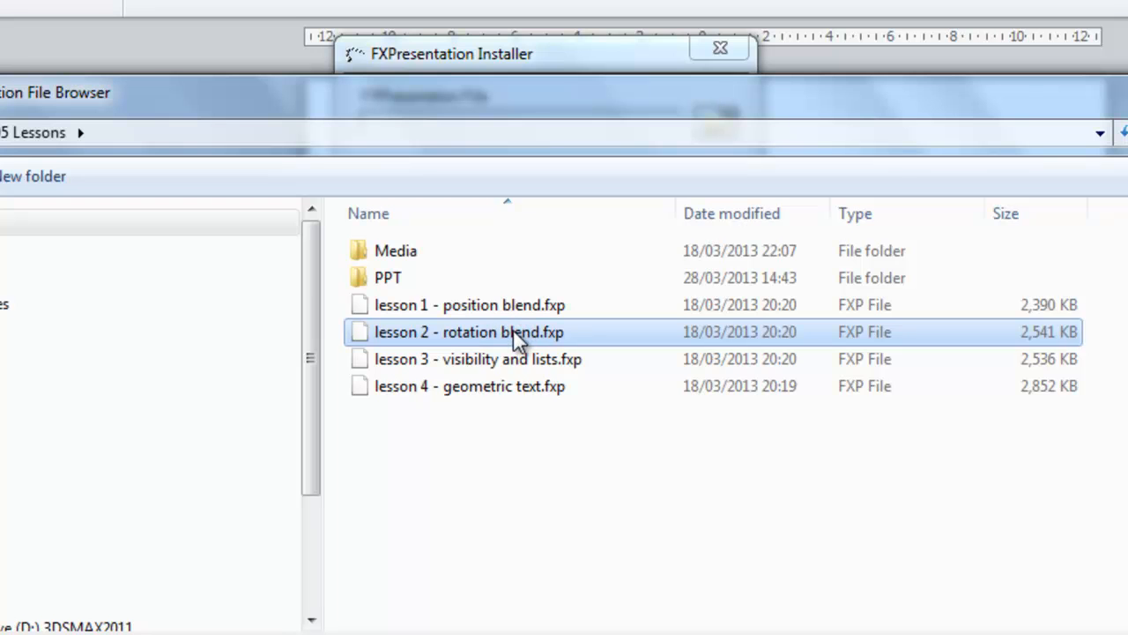
pyautogui.doubleClick(513, 330)
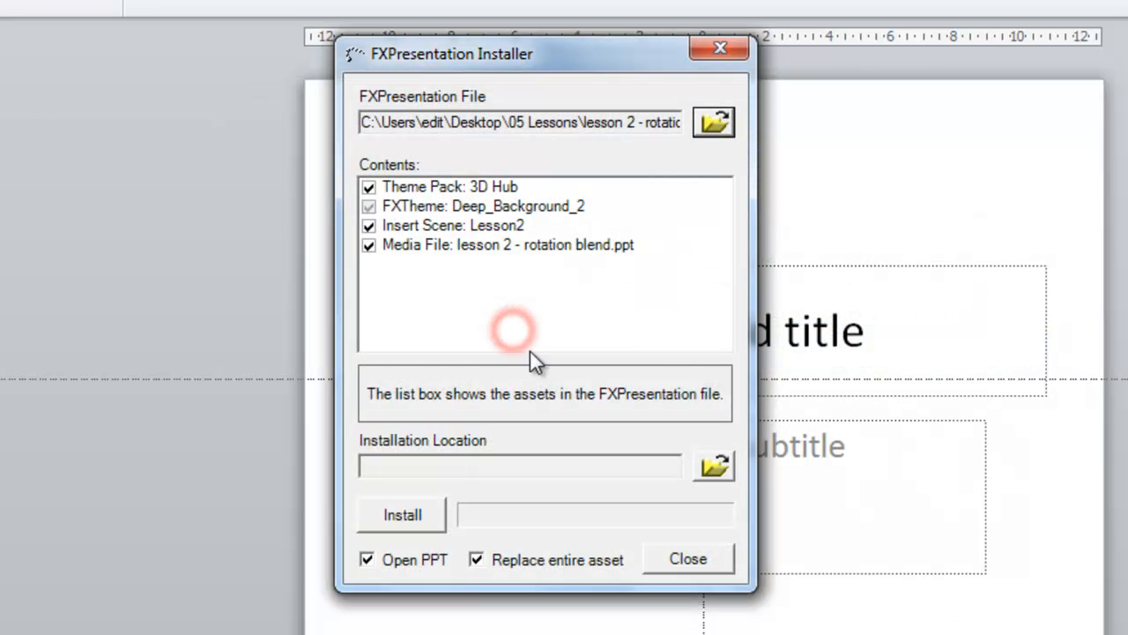
pyautogui.click(423, 514)
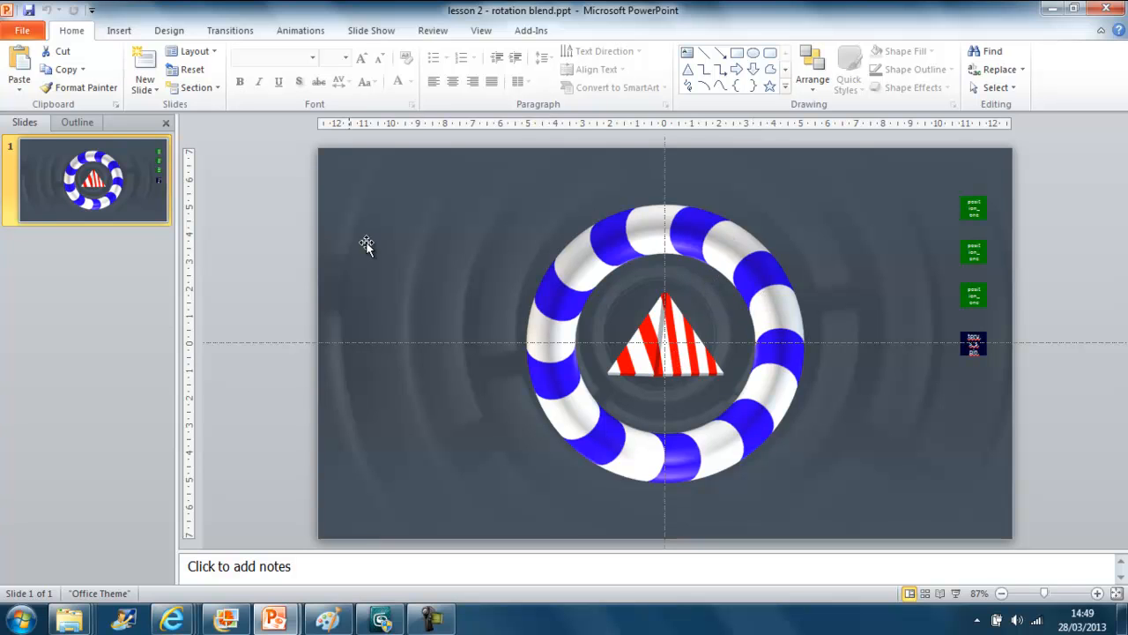
# Open the lesson in the FXEdit editor, run its full-screen preview, and send the pyramid to position 1 and back to its start.
pyautogui.click(530, 31)
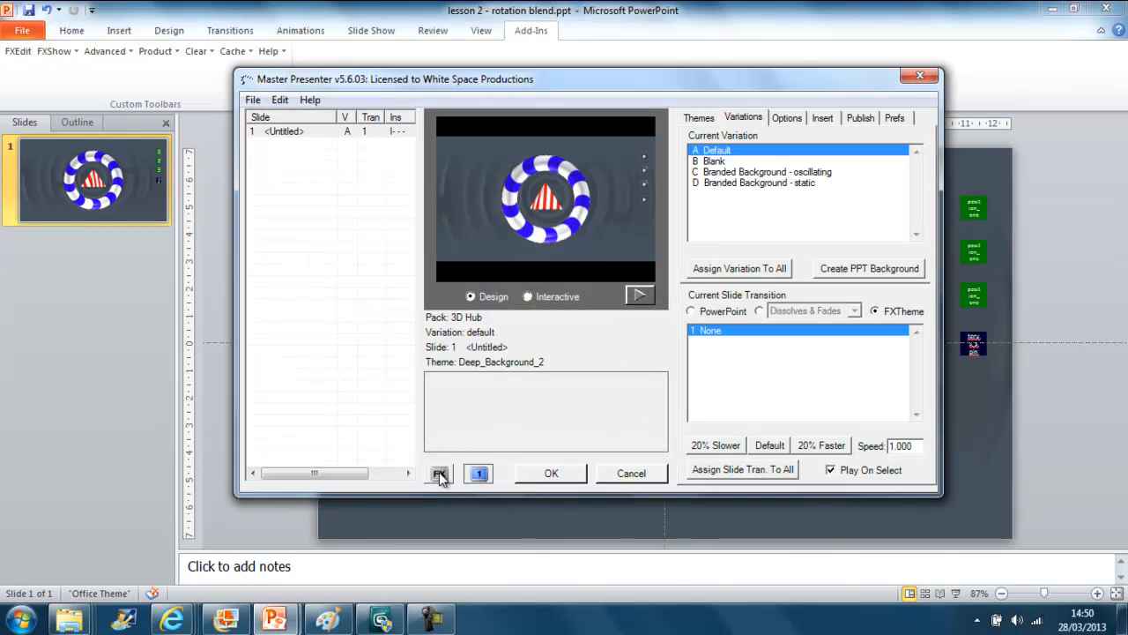
pyautogui.click(438, 474)
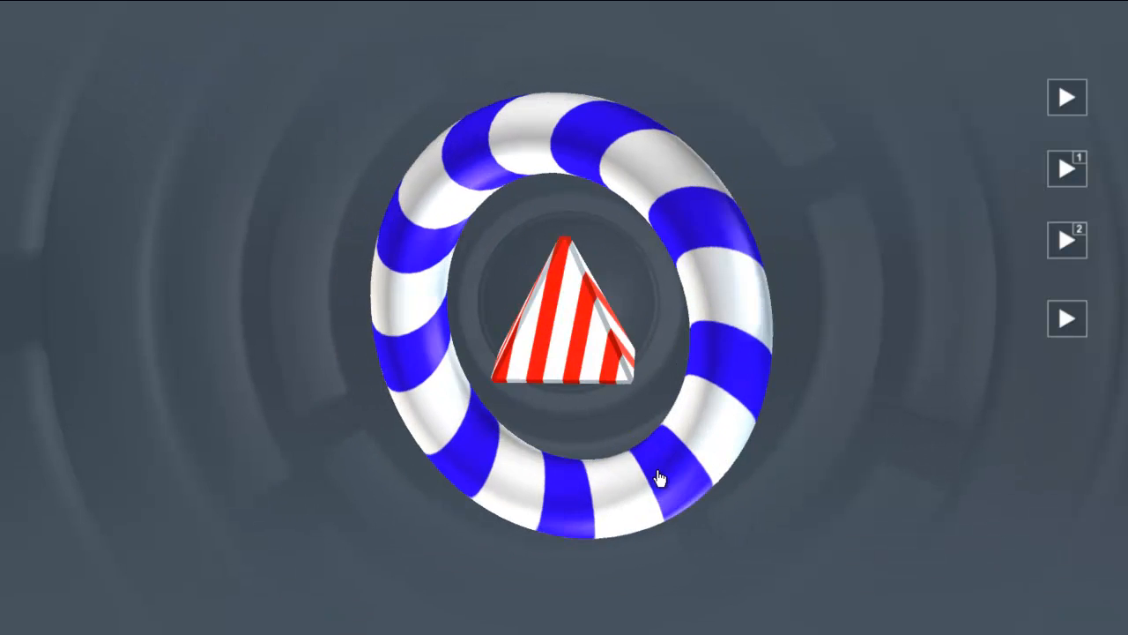
pyautogui.click(1060, 167)
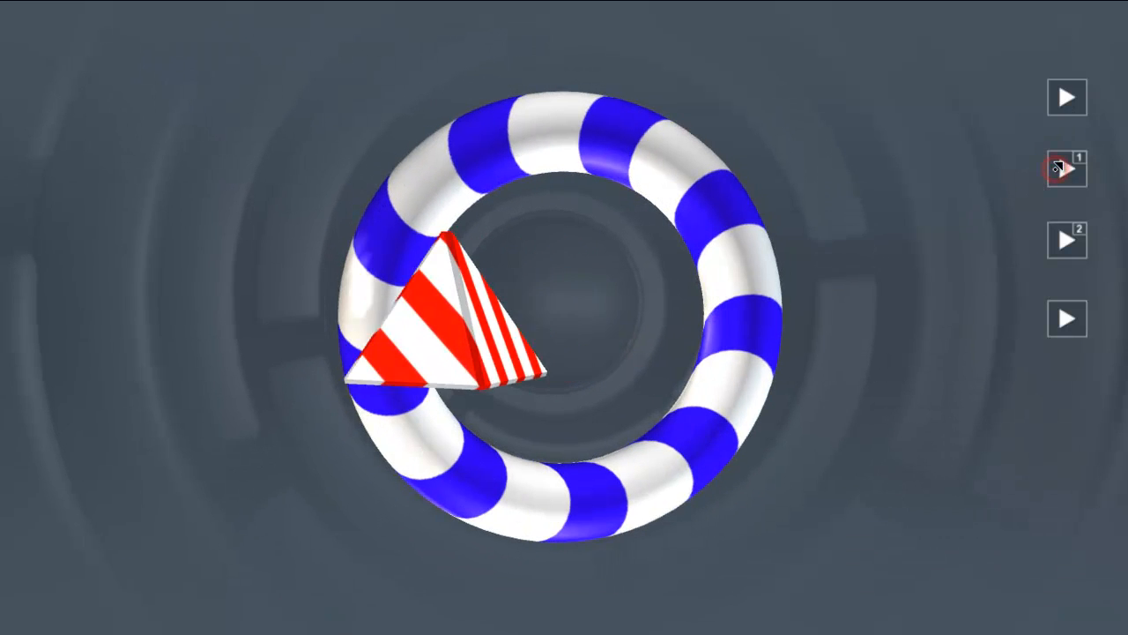
pyautogui.click(1064, 97)
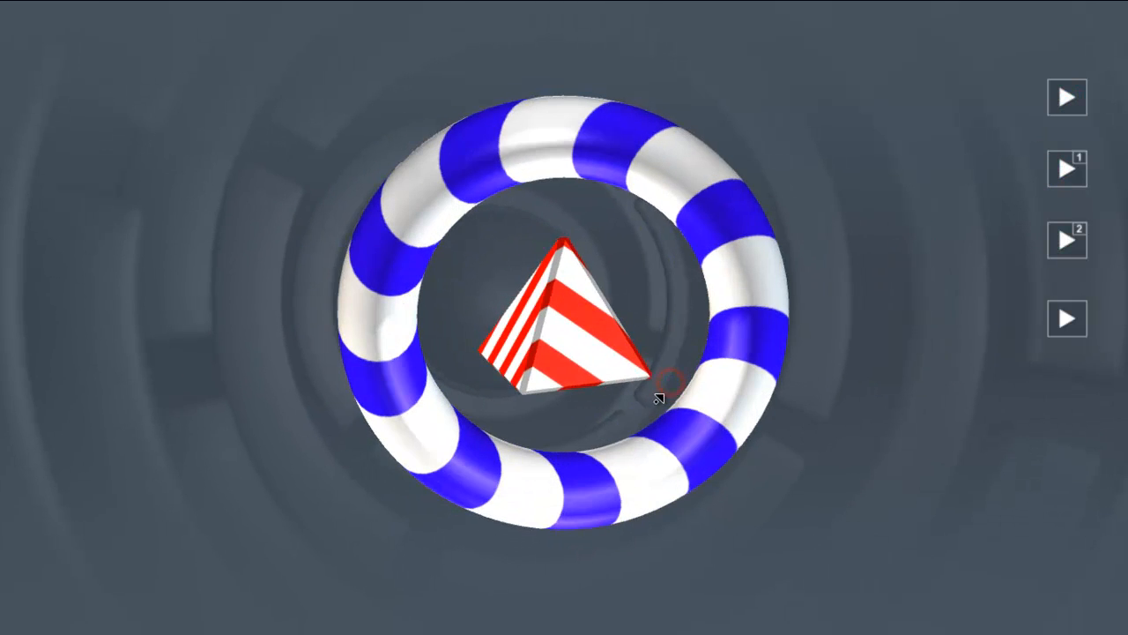
# Start the torus spin and, while it plays, trigger the pyramid's position 2, position 1 and start-position moves in turn.
pyautogui.click(1062, 323)
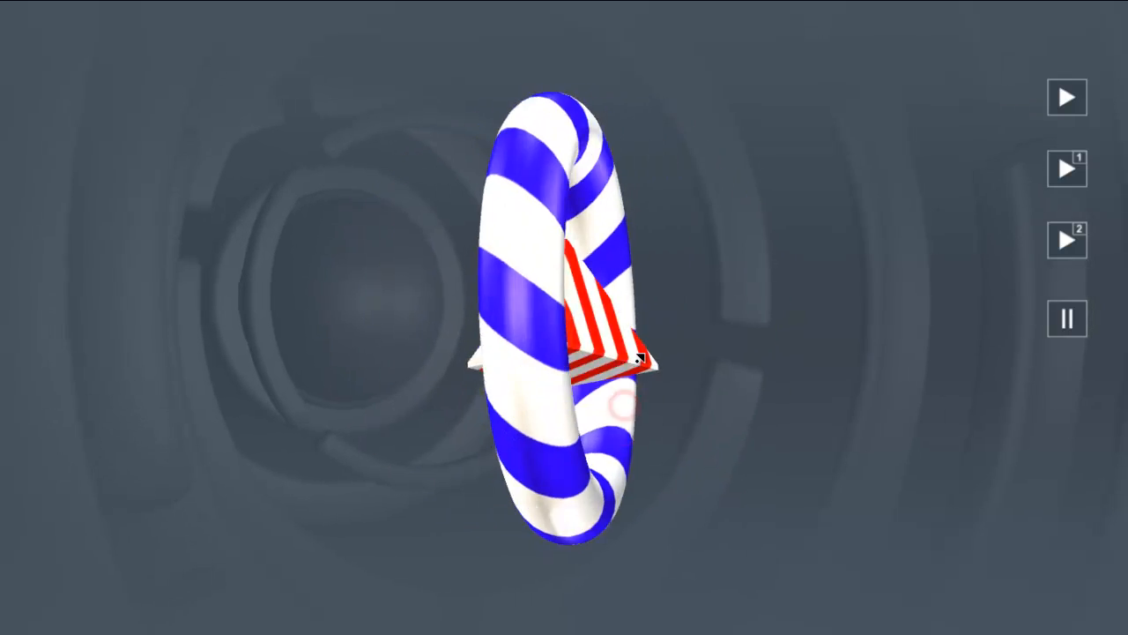
pyautogui.click(1068, 240)
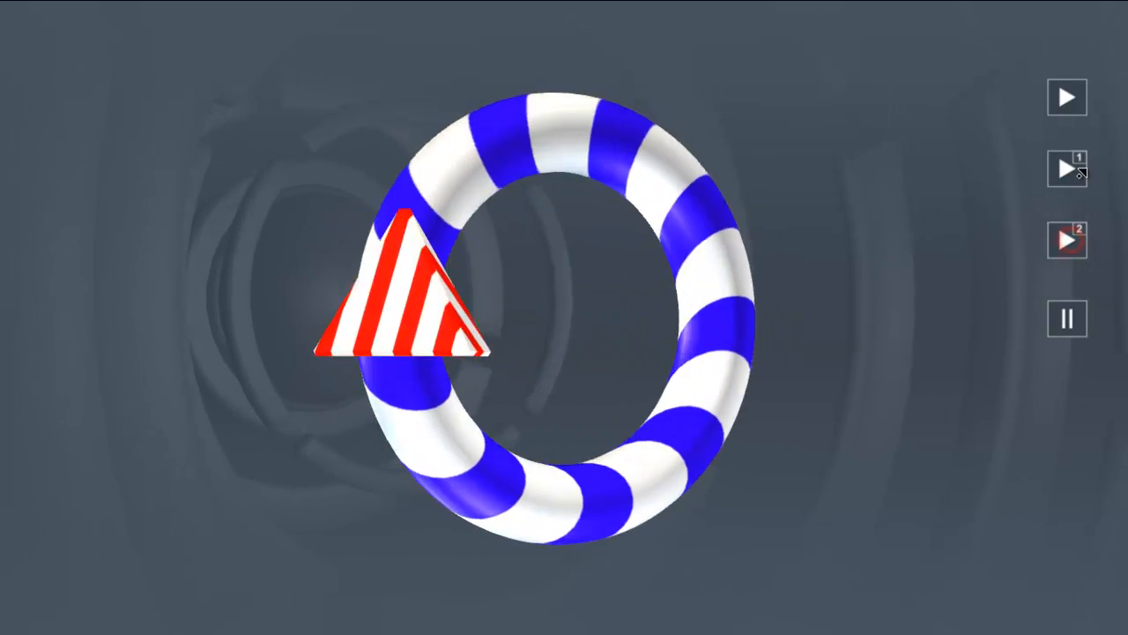
pyautogui.click(1068, 171)
pyautogui.click(1063, 95)
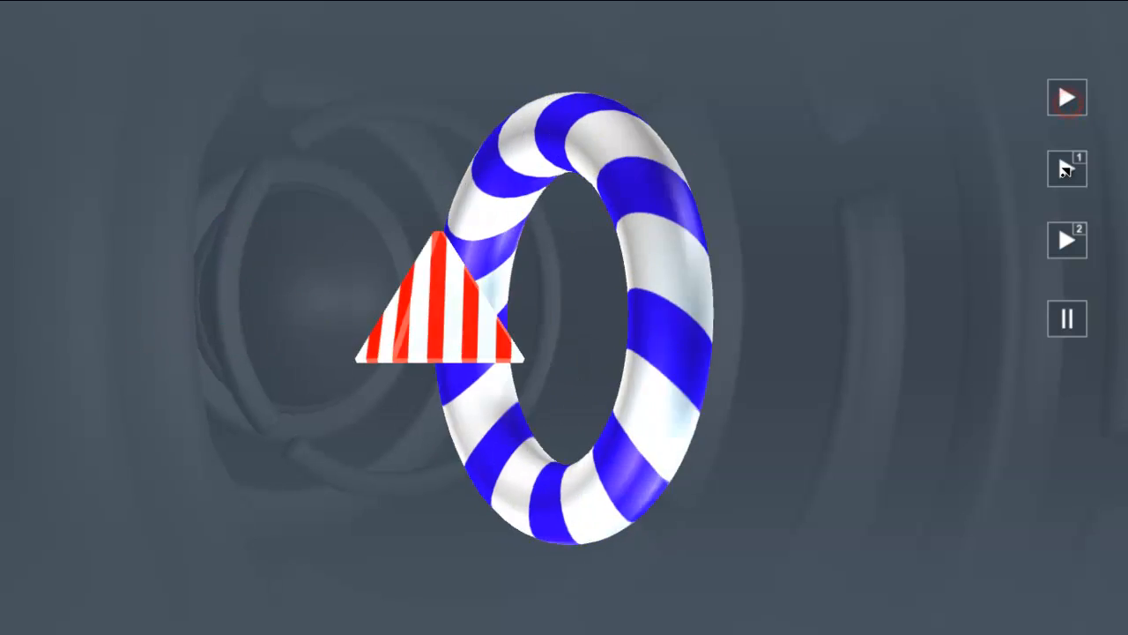
pyautogui.click(1065, 169)
pyautogui.click(1067, 239)
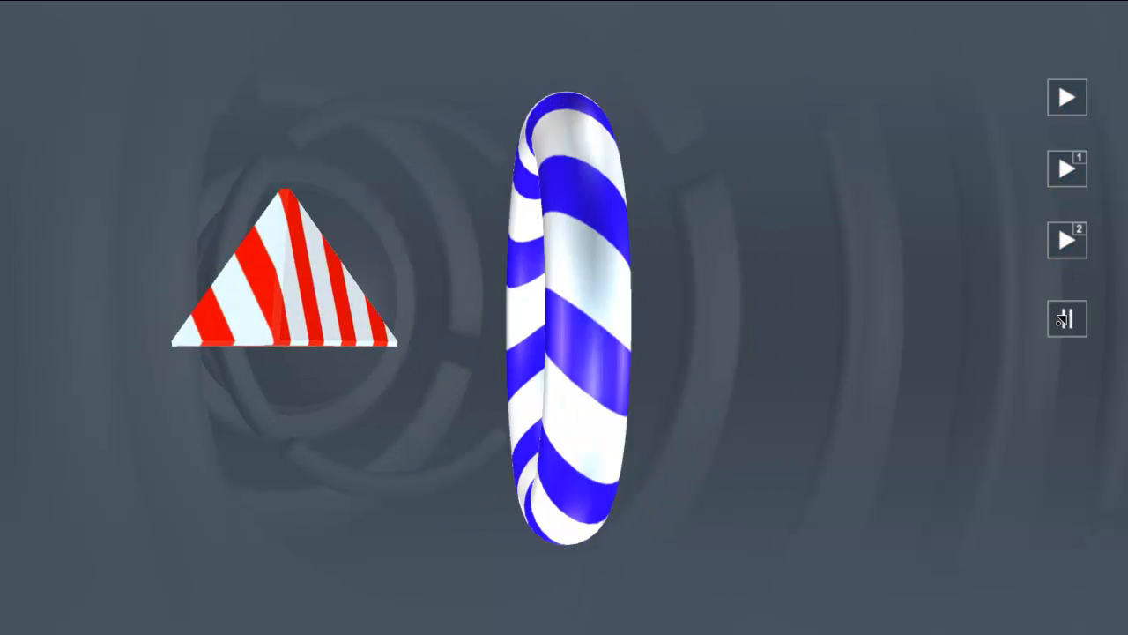
# Pause and resume the torus spin several times, leave it paused, and exit the preview and the editor with OK.
pyautogui.click(1063, 319)
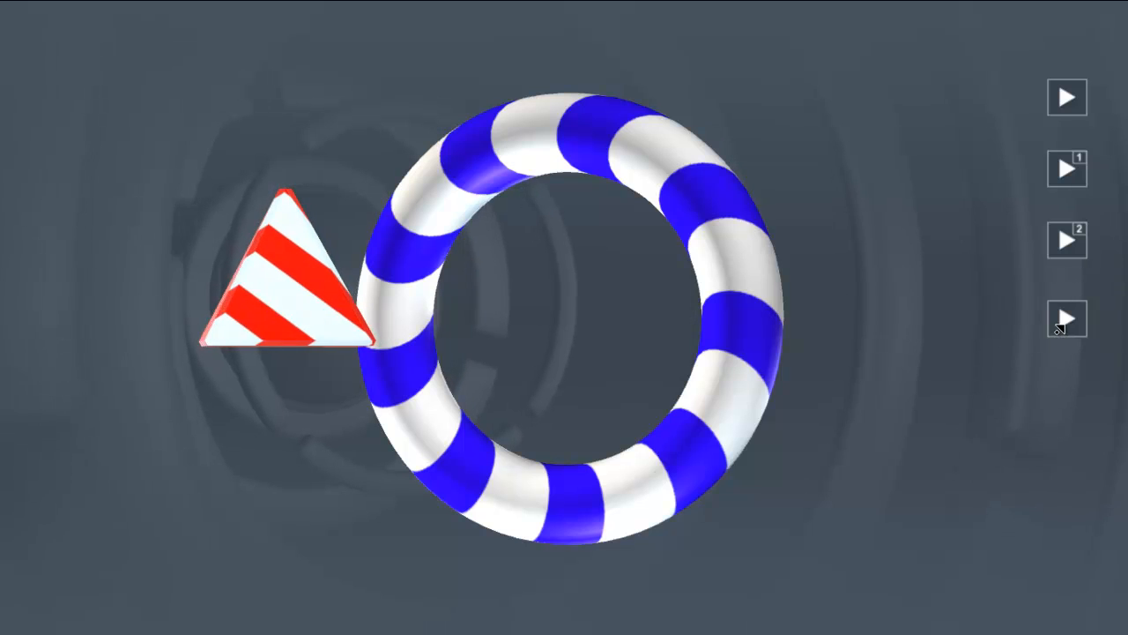
pyautogui.click(1059, 328)
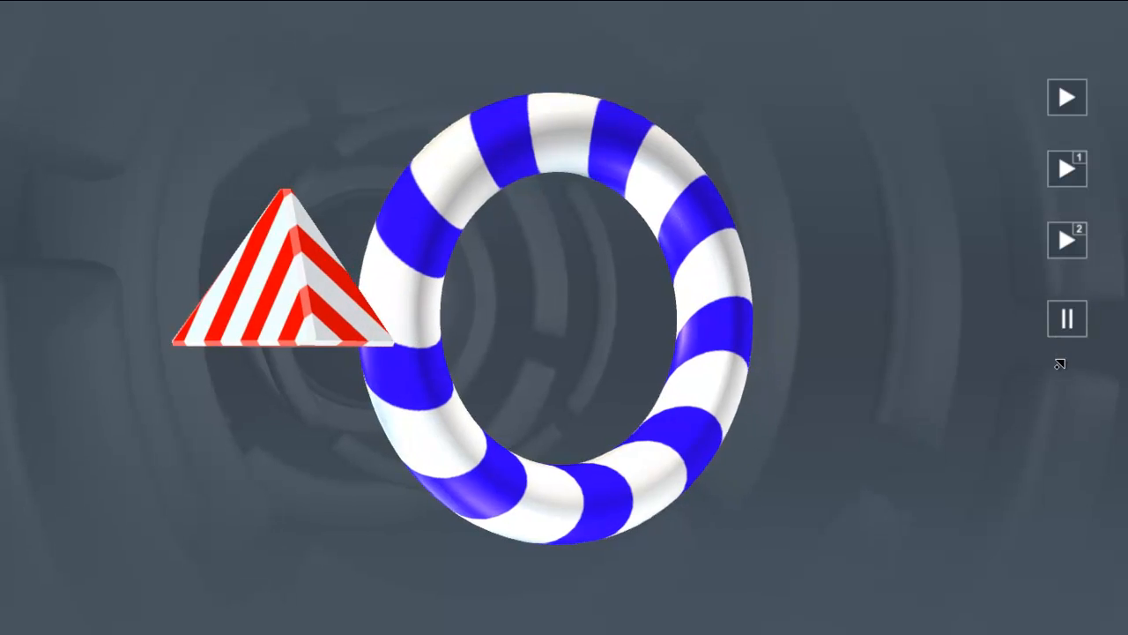
pyautogui.click(1059, 328)
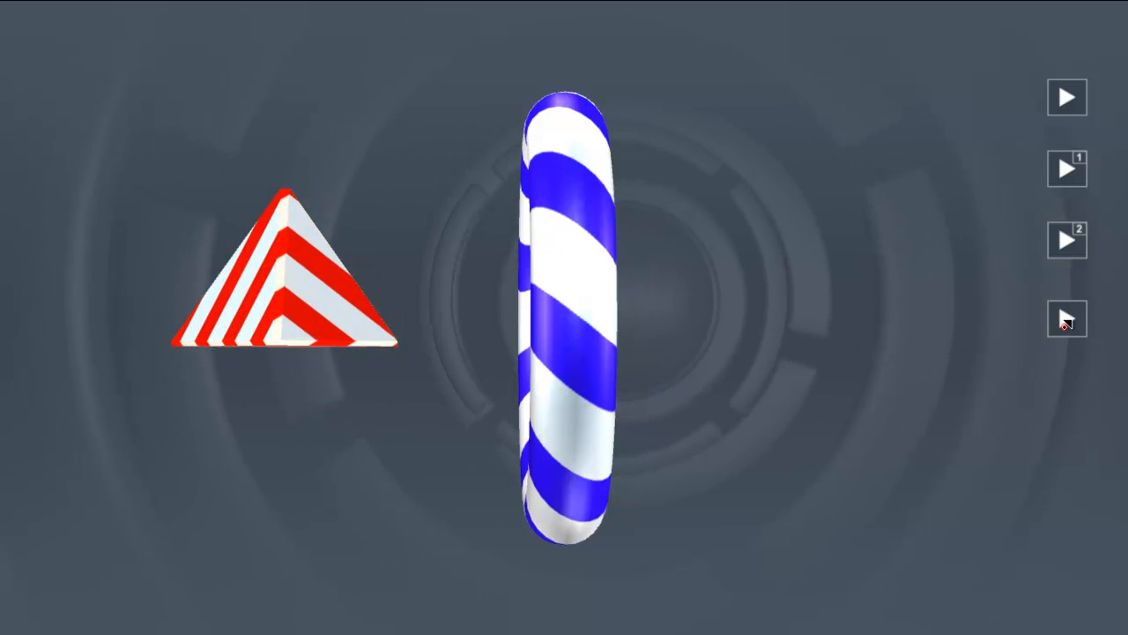
pyautogui.click(1065, 322)
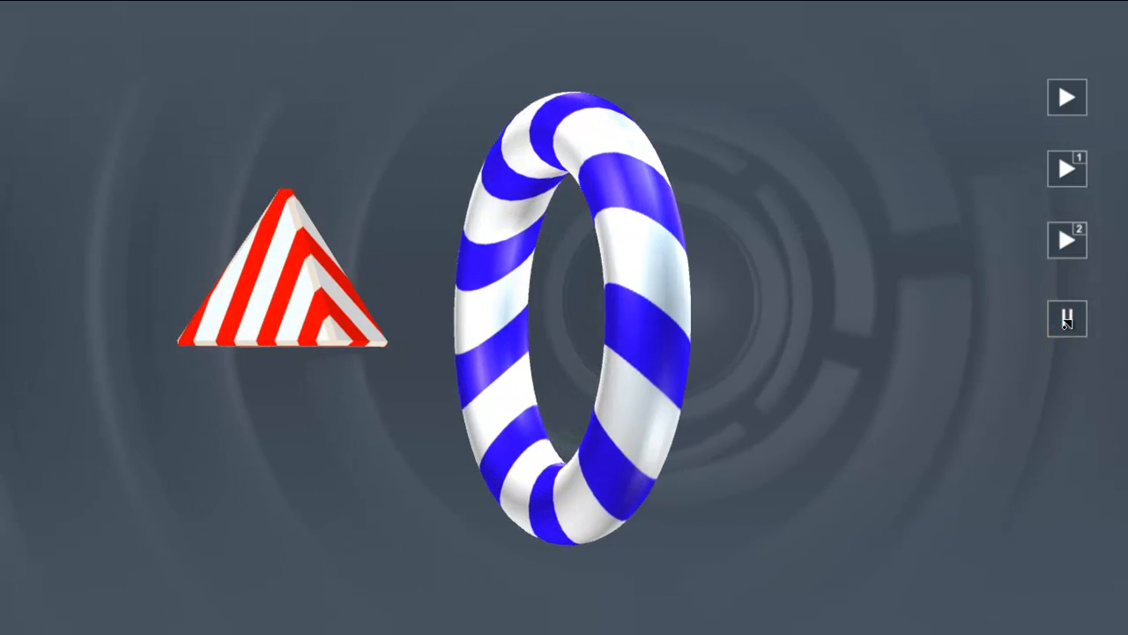
pyautogui.click(1065, 320)
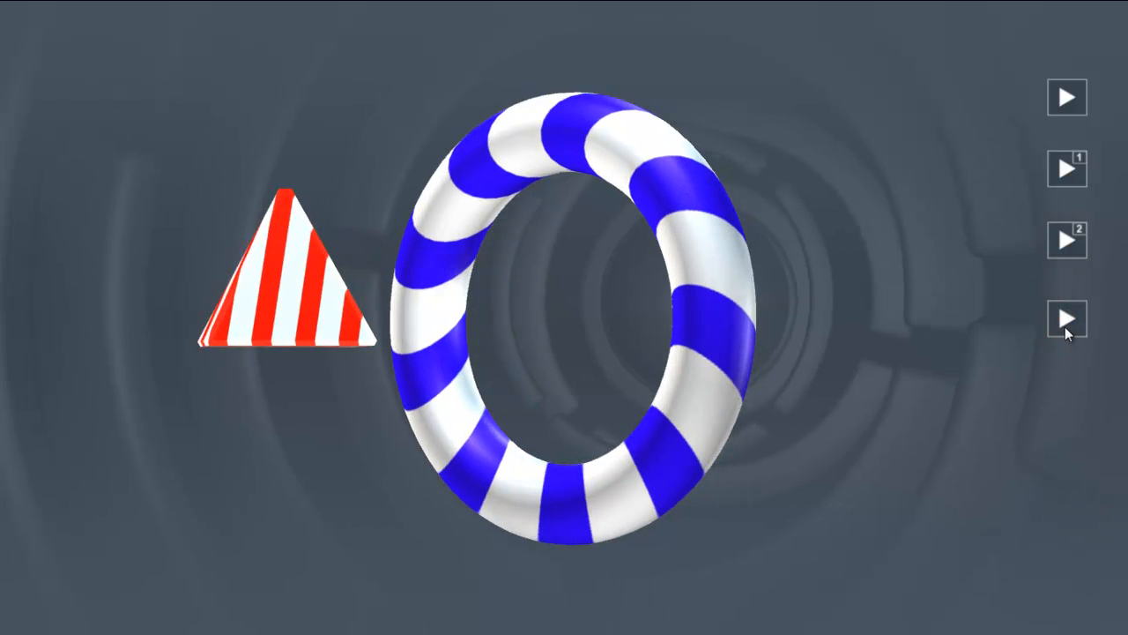
pyautogui.press('Escape')
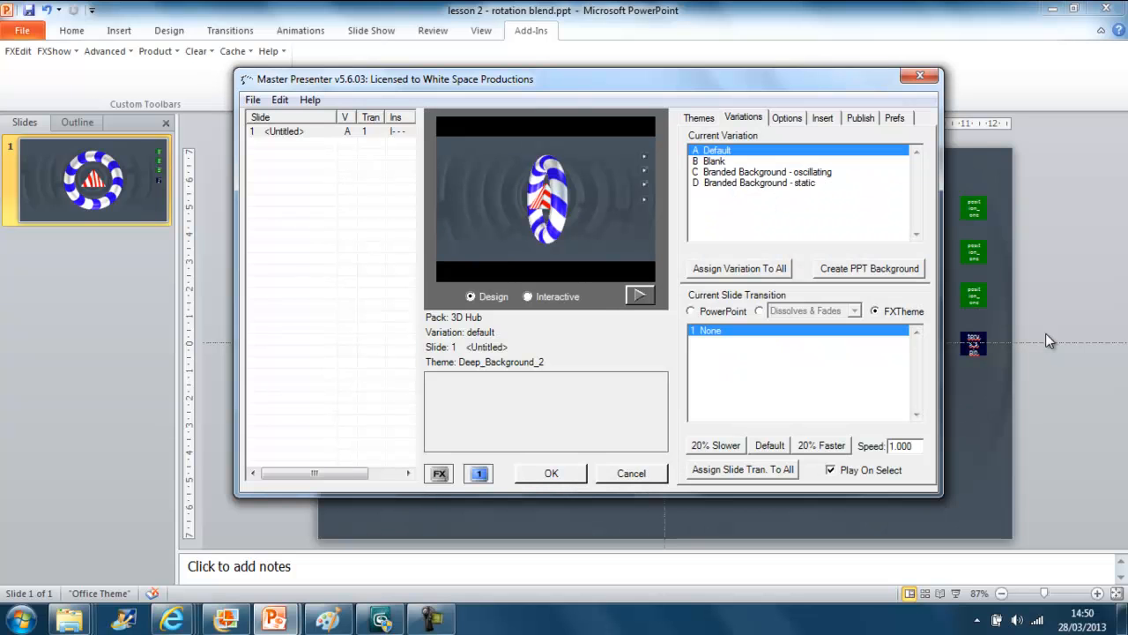
pyautogui.click(562, 479)
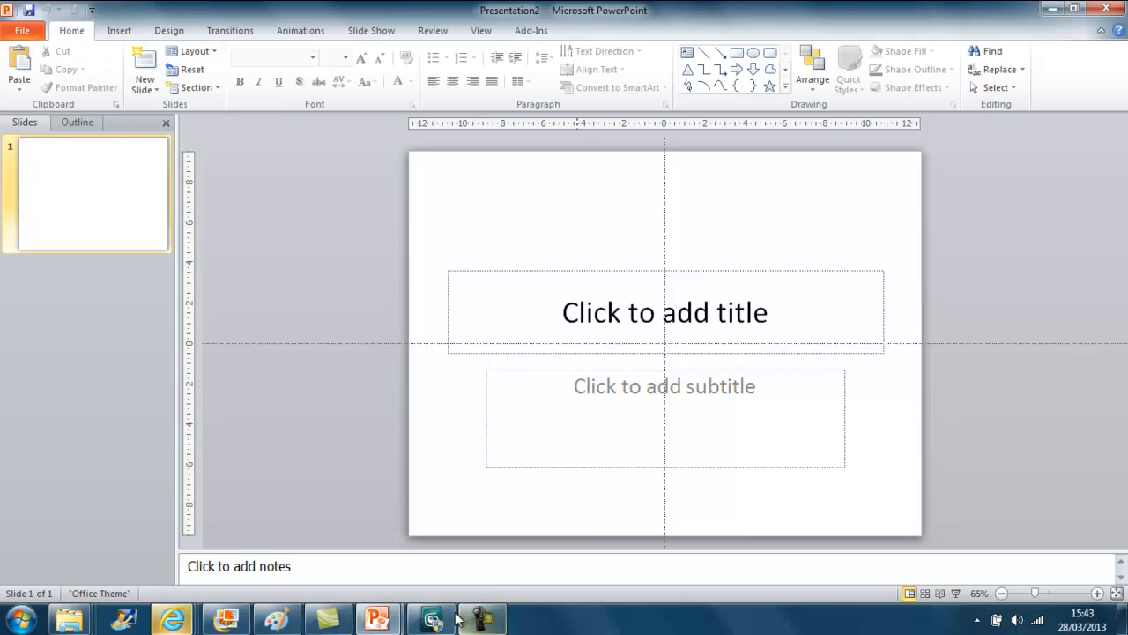
# Switch to 3ds Max and open the recent scene "lesson 2 - rotation blend.max".
pyautogui.click(454, 619)
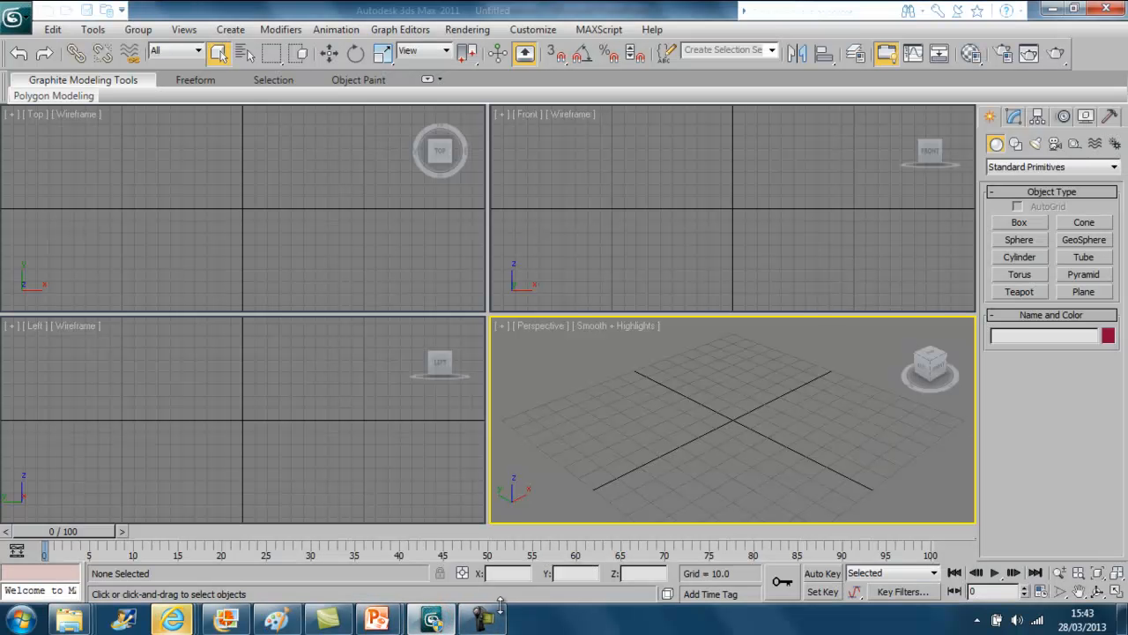
pyautogui.click(18, 18)
pyautogui.click(216, 111)
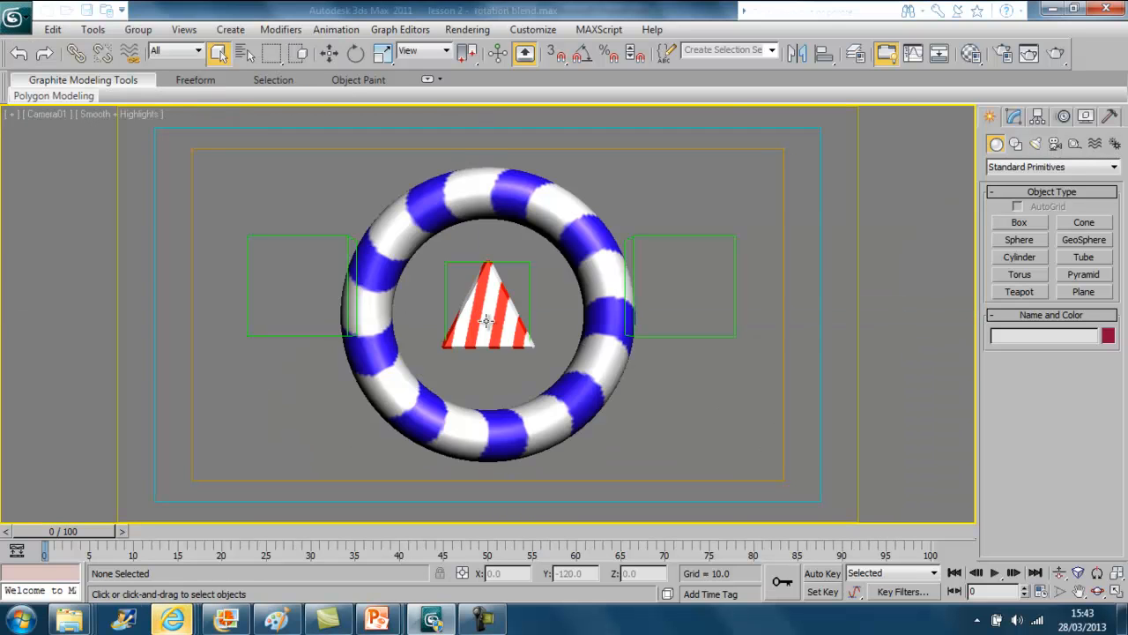
# Examine the scene from an orbited orthographic view, checking the torus and the pyramid's start and target position helpers.
pyautogui.press('t')
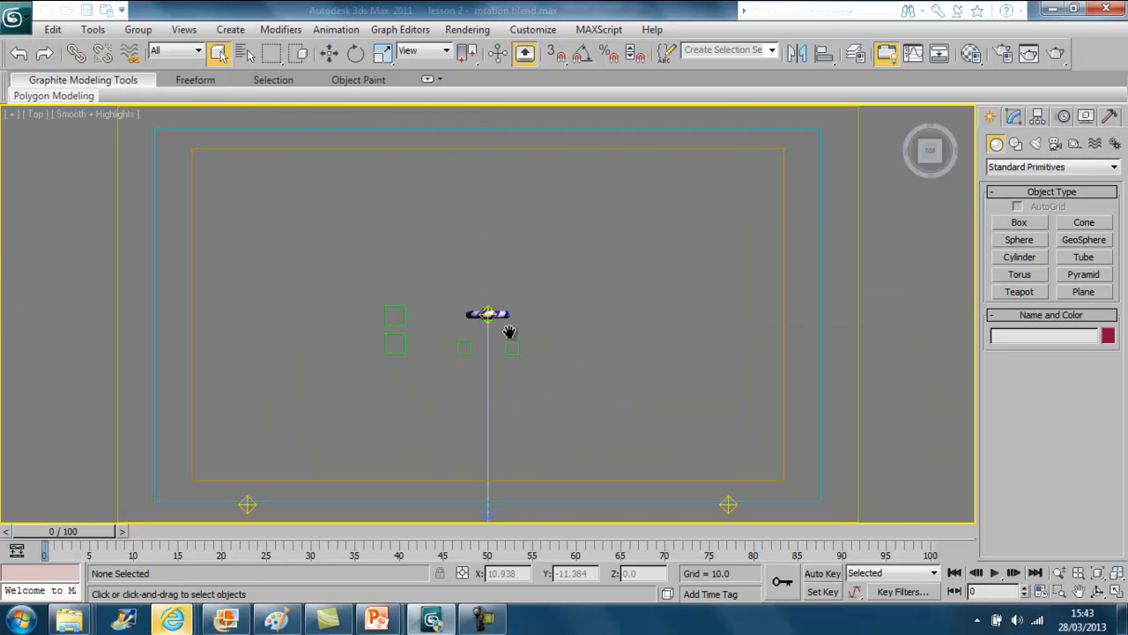
pyautogui.scroll(8, 519, 287)
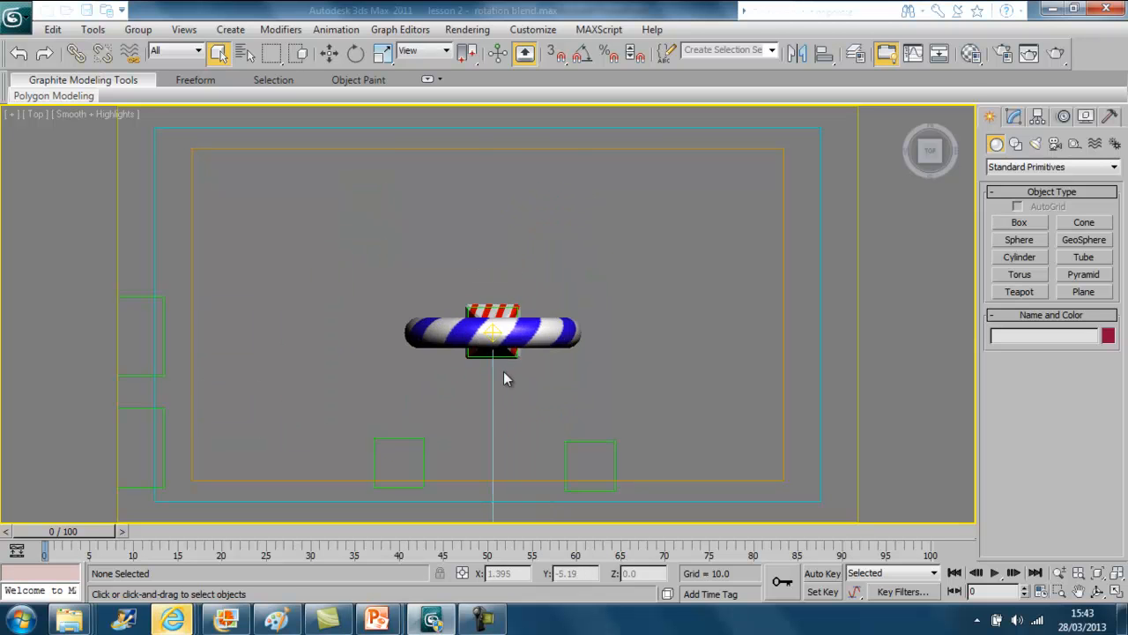
pyautogui.moveTo(532, 314)
pyautogui.keyDown('alt'); pyautogui.mouseDown(button='middle')
pyautogui.moveTo(516, 335)
pyautogui.moveTo(567, 309)
pyautogui.moveTo(582, 265)
pyautogui.moveTo(527, 296)
pyautogui.mouseUp(button='middle'); pyautogui.keyUp('alt')
pyautogui.click(531, 292)
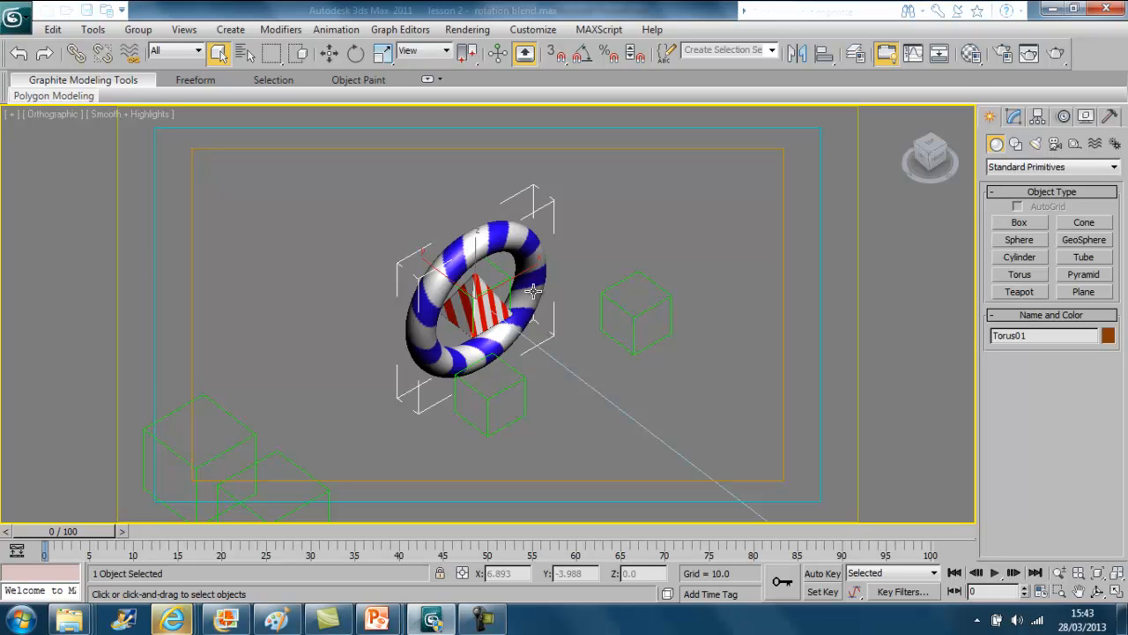
pyautogui.click(506, 304)
pyautogui.click(511, 279)
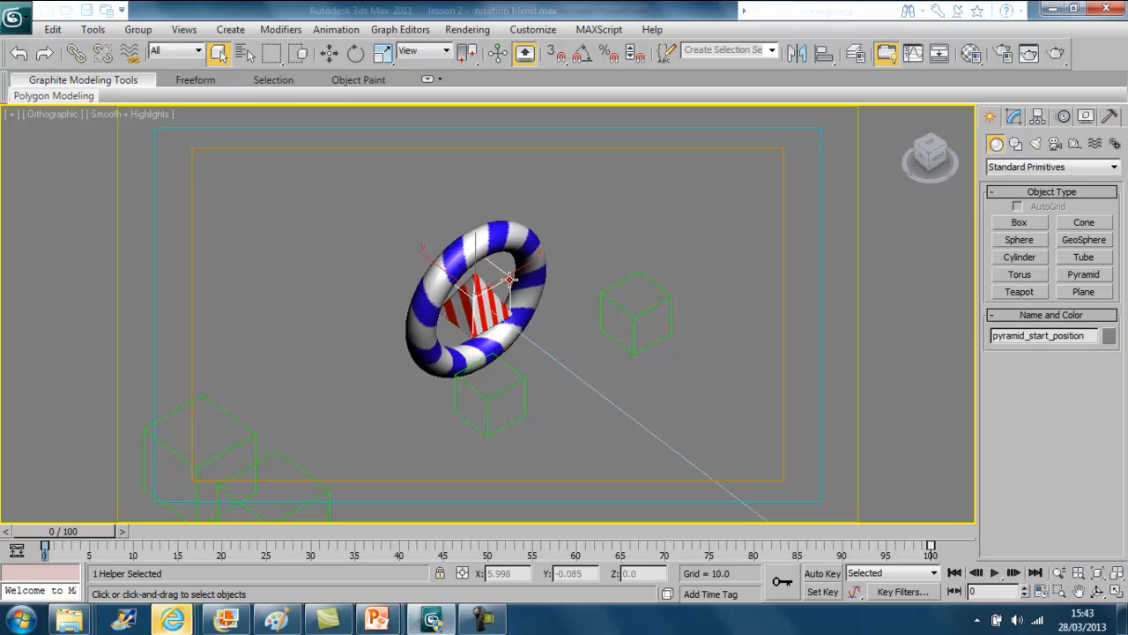
pyautogui.click(625, 306)
pyautogui.click(514, 369)
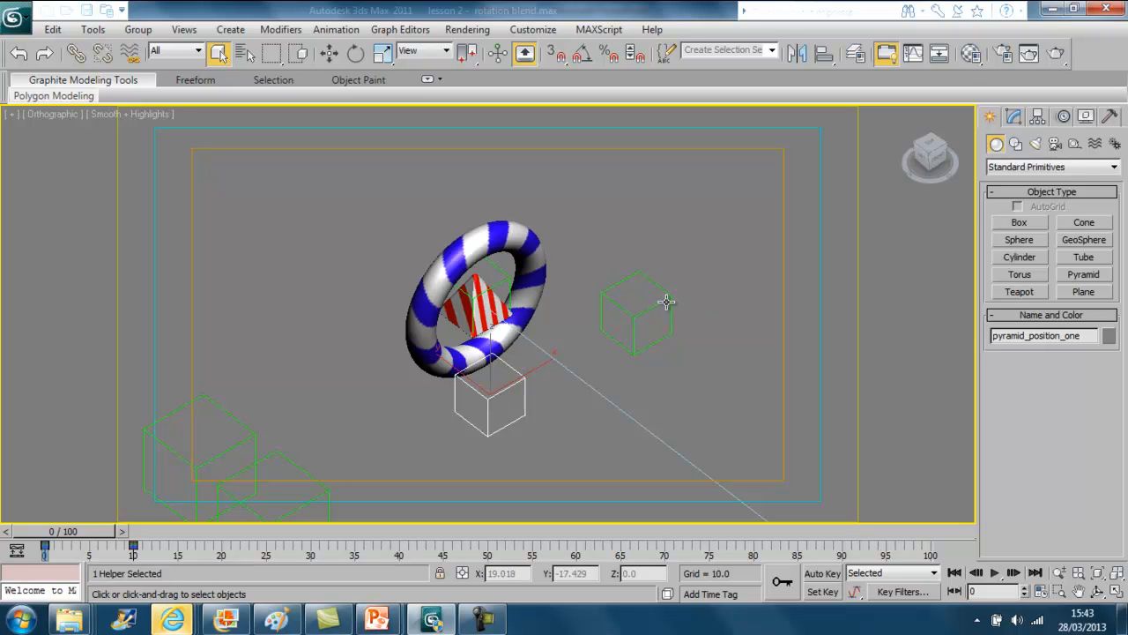
# Inspect the two larger dummy helpers that control the torus, torus_spin and torus_still.
pyautogui.moveTo(510, 300); pyautogui.dragTo(621, 221, button='middle')
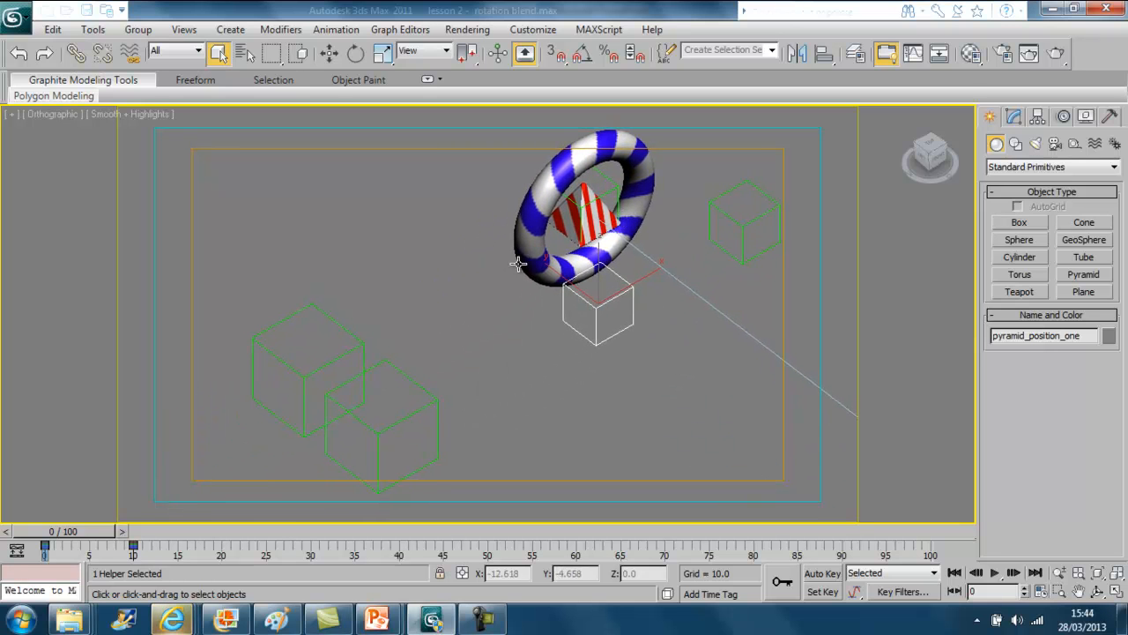
pyautogui.click(425, 391)
pyautogui.click(337, 357)
pyautogui.moveTo(417, 316); pyautogui.dragTo(470, 239, button='middle')
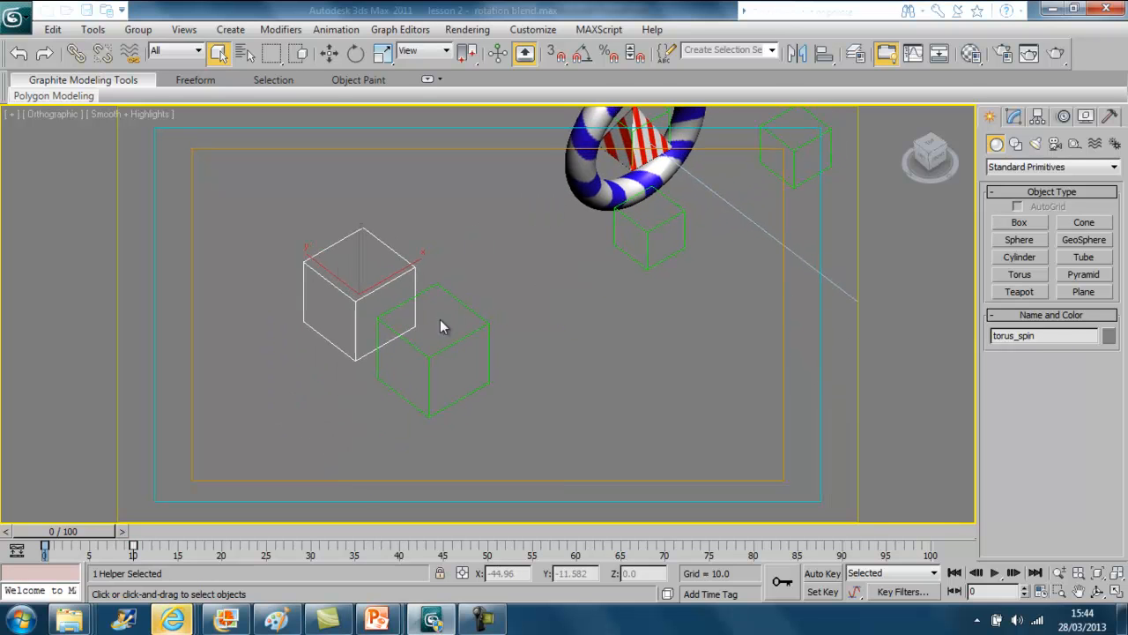
pyautogui.click(456, 301)
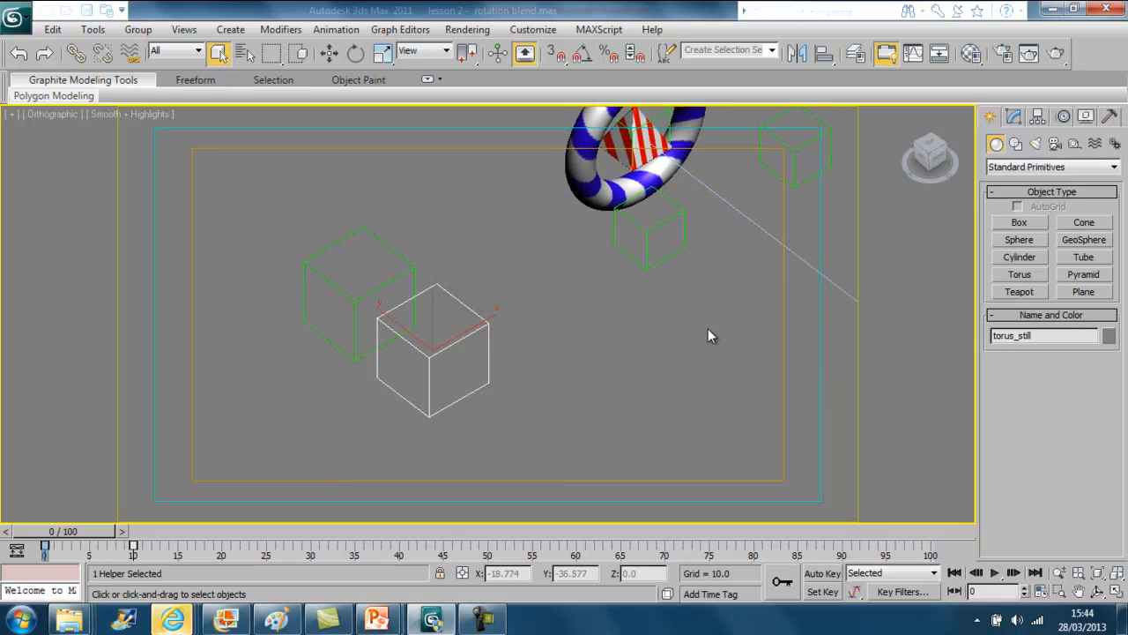
# Select the torus_spin helper and run the User Defined Properties script for it.
pyautogui.click(393, 279)
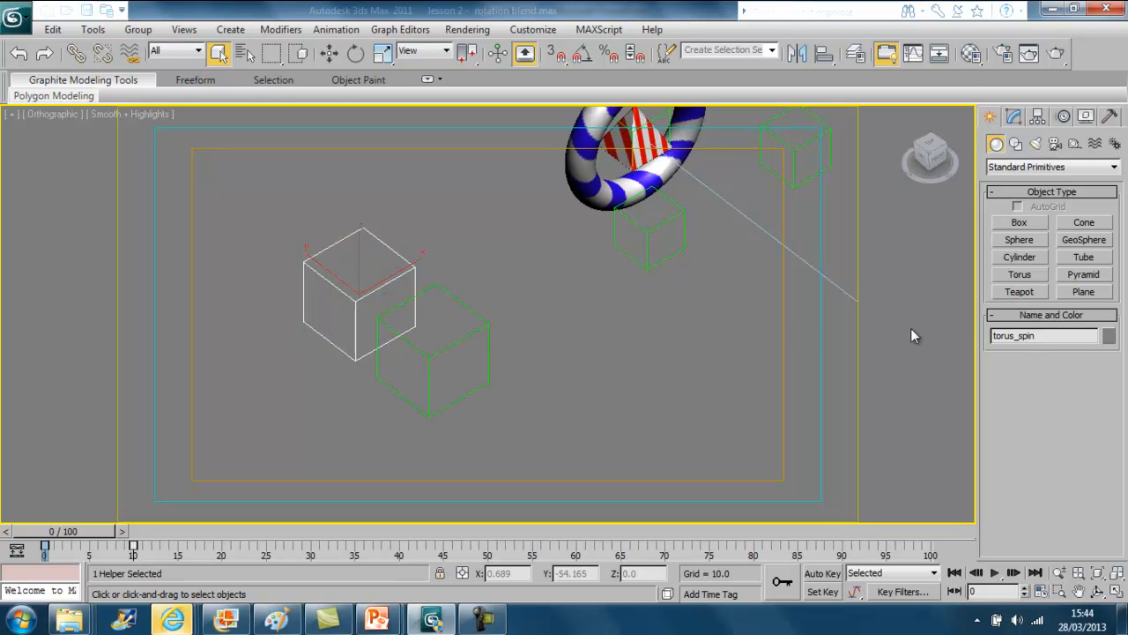
pyautogui.click(599, 29)
pyautogui.click(617, 86)
pyautogui.doubleClick(126, 131)
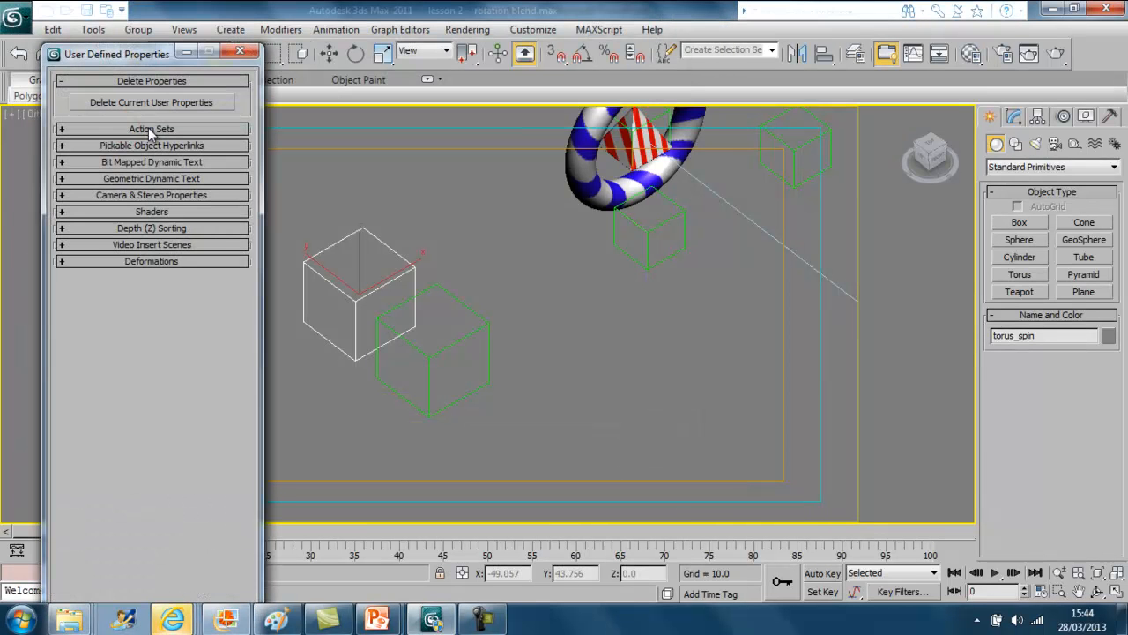
# Load the current action set properties of the torus_spin and torus_still helpers and compare their clip attributes and blending settings.
pyautogui.click(151, 129)
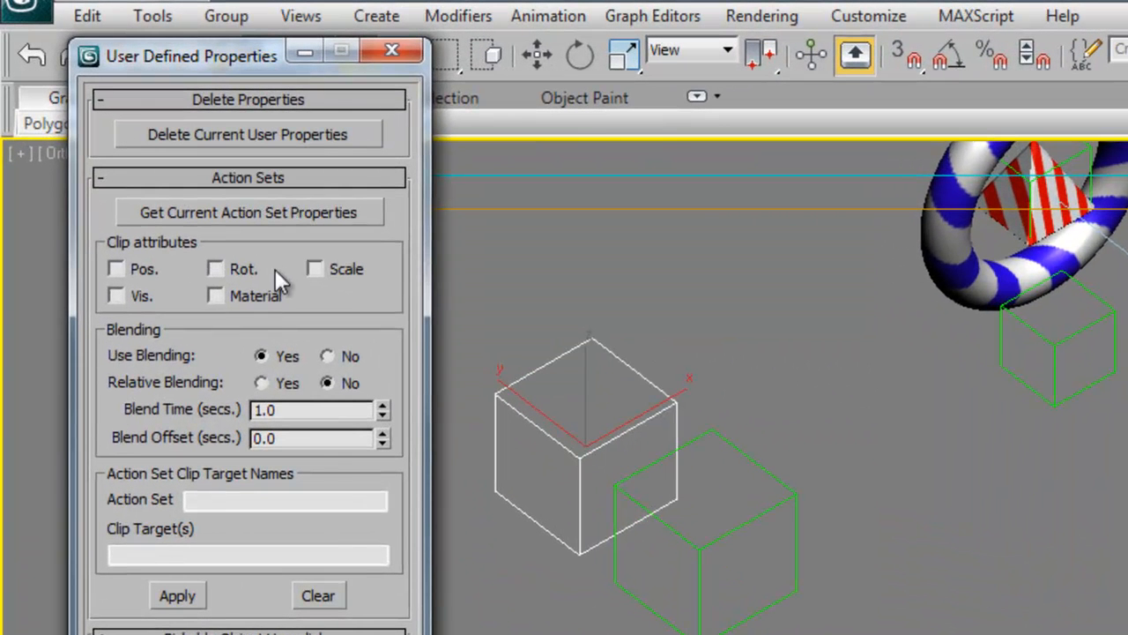
pyautogui.click(315, 212)
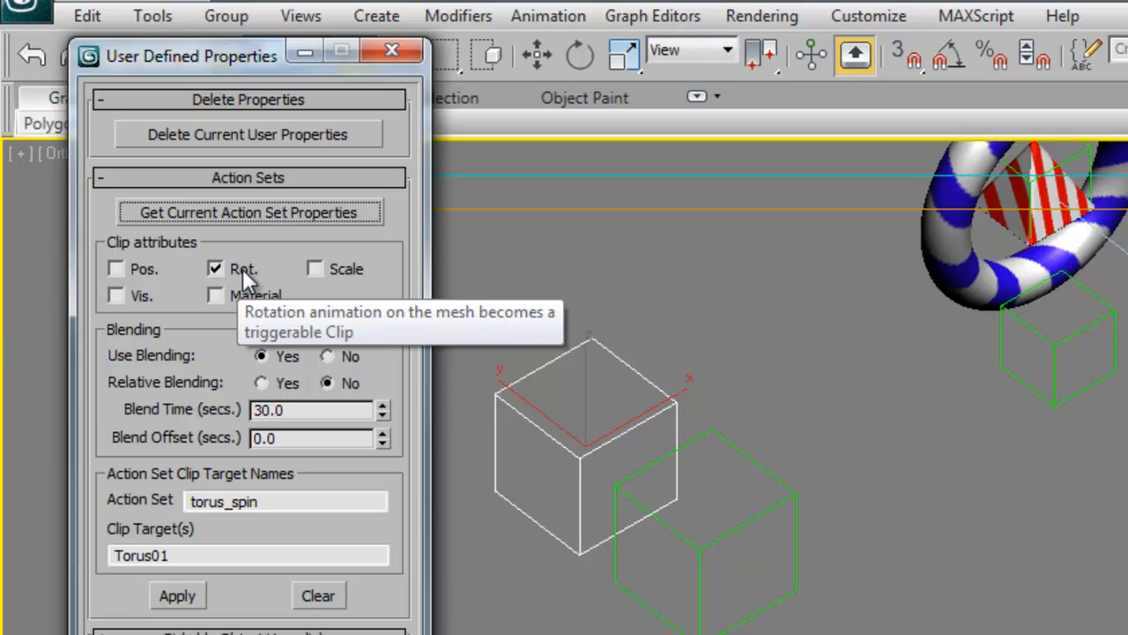
pyautogui.click(613, 531)
pyautogui.click(676, 532)
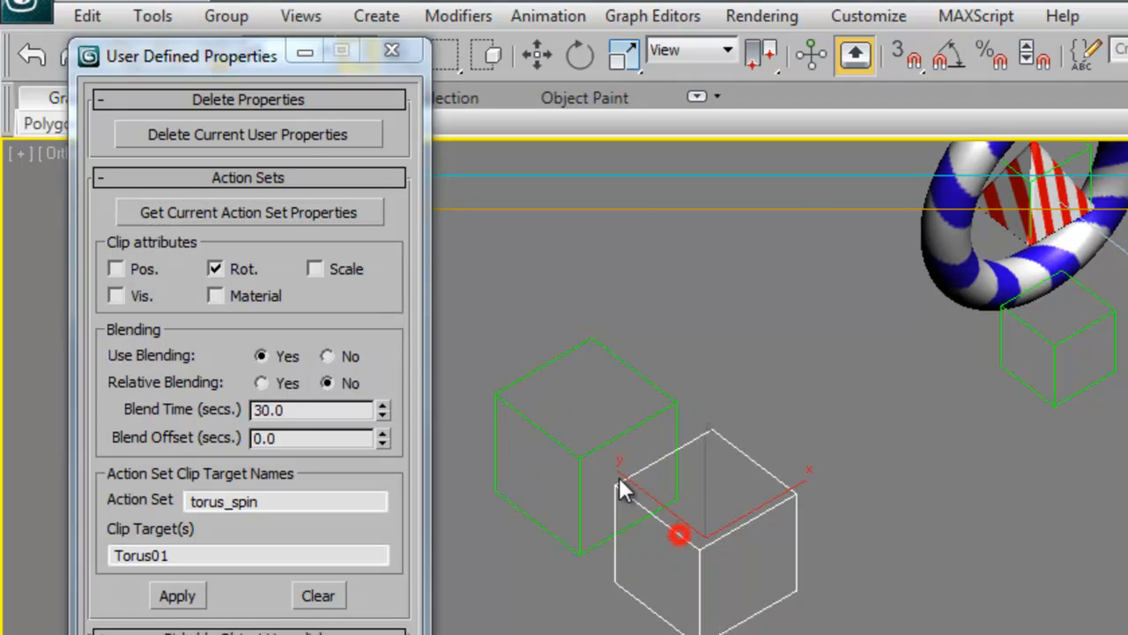
pyautogui.click(314, 211)
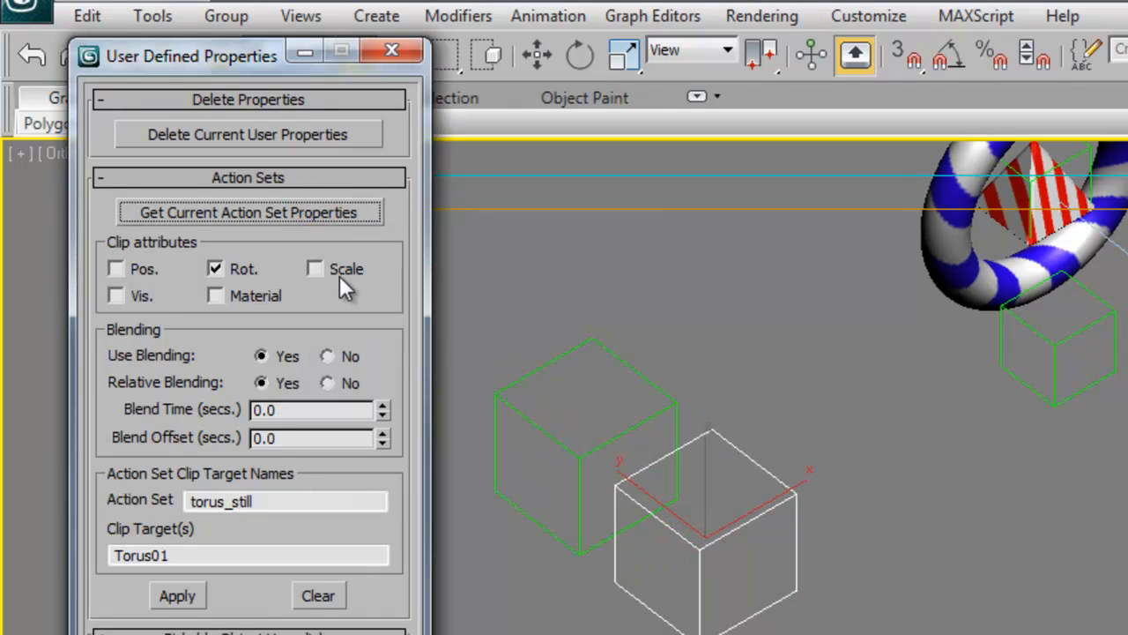
pyautogui.click(563, 444)
pyautogui.click(303, 215)
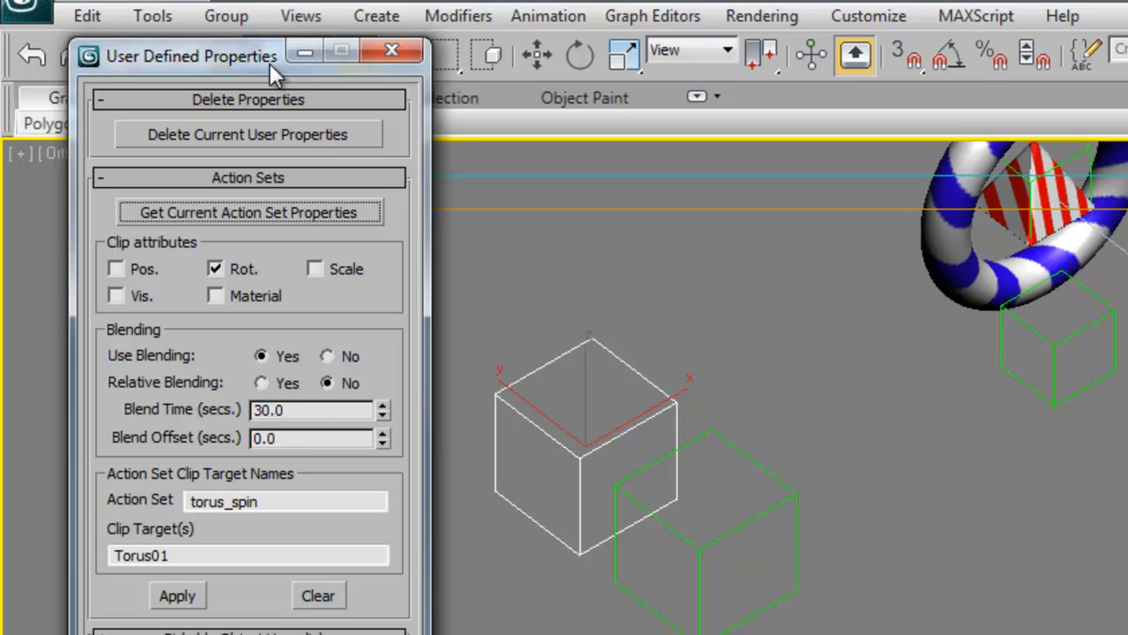
# Move the properties dialog aside, open the curve editor below the viewport and examine torus_spin's Z Rotation curve.
pyautogui.moveTo(273, 55); pyautogui.dragTo(289, 33)
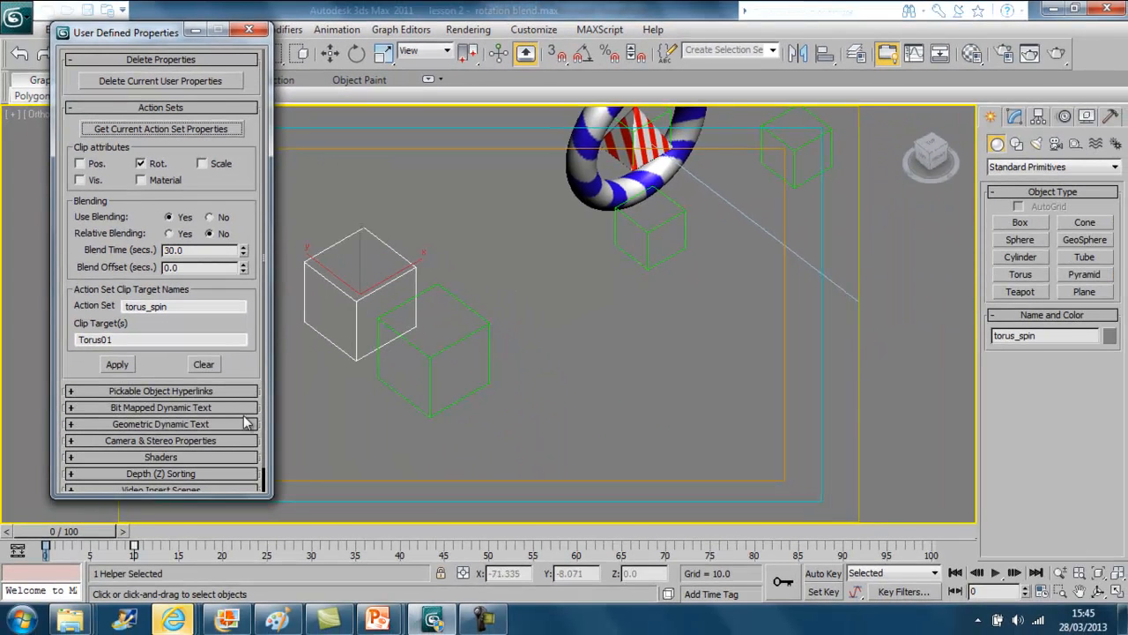
pyautogui.click(17, 551)
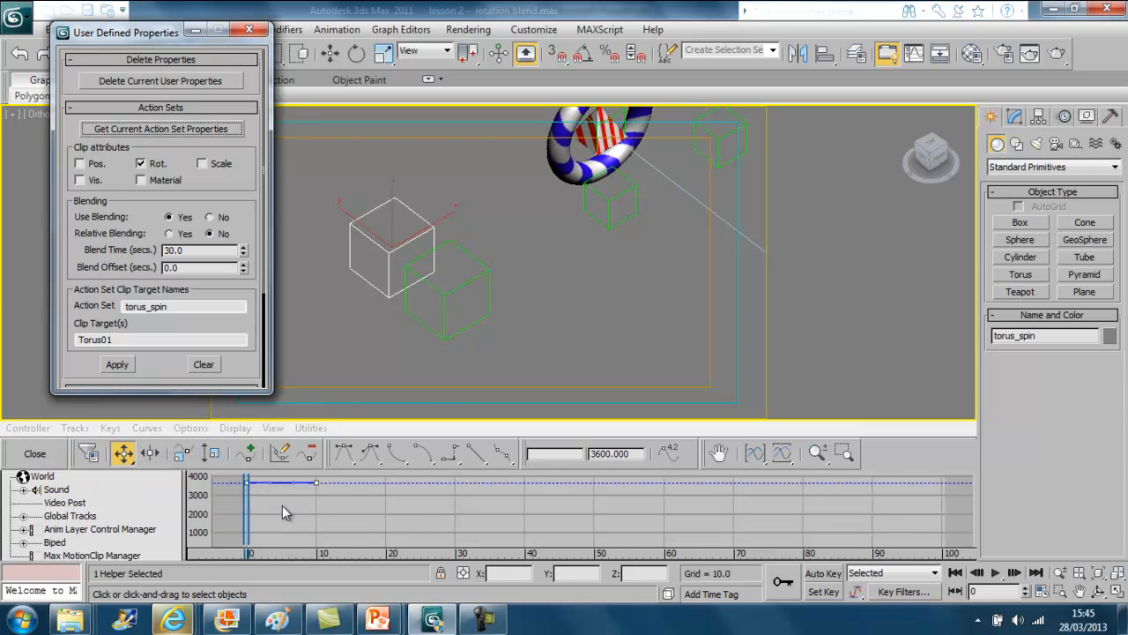
pyautogui.moveTo(230, 507); pyautogui.dragTo(264, 506, button='middle')
pyautogui.moveTo(162, 502); pyautogui.dragTo(167, 225)
pyautogui.click(127, 537)
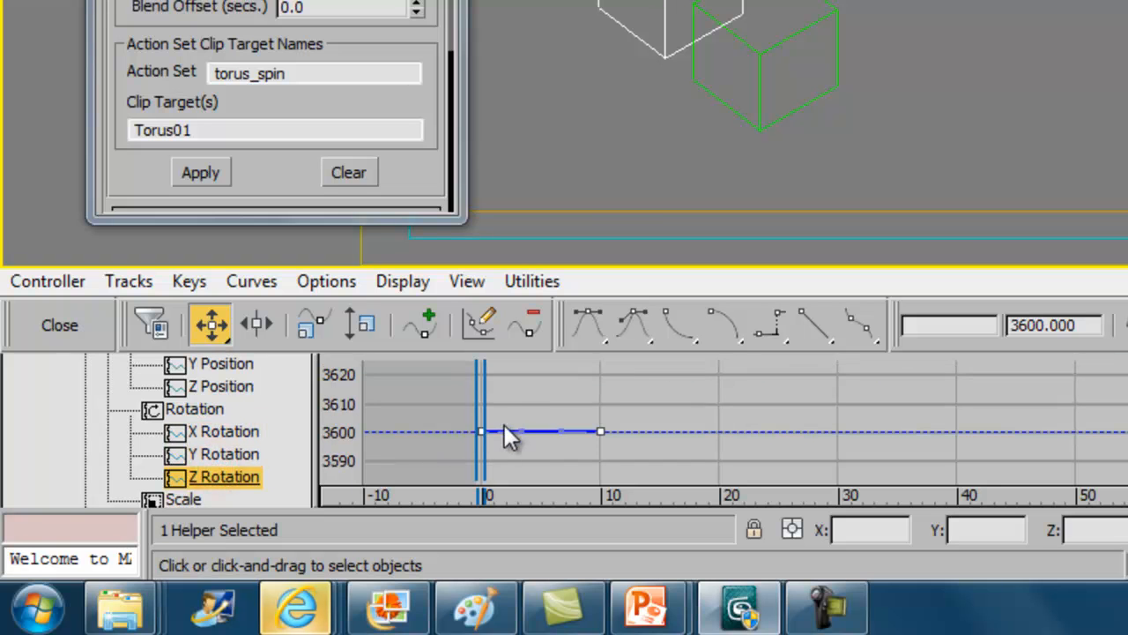
pyautogui.click(443, 409)
pyautogui.moveTo(638, 475); pyautogui.dragTo(640, 475)
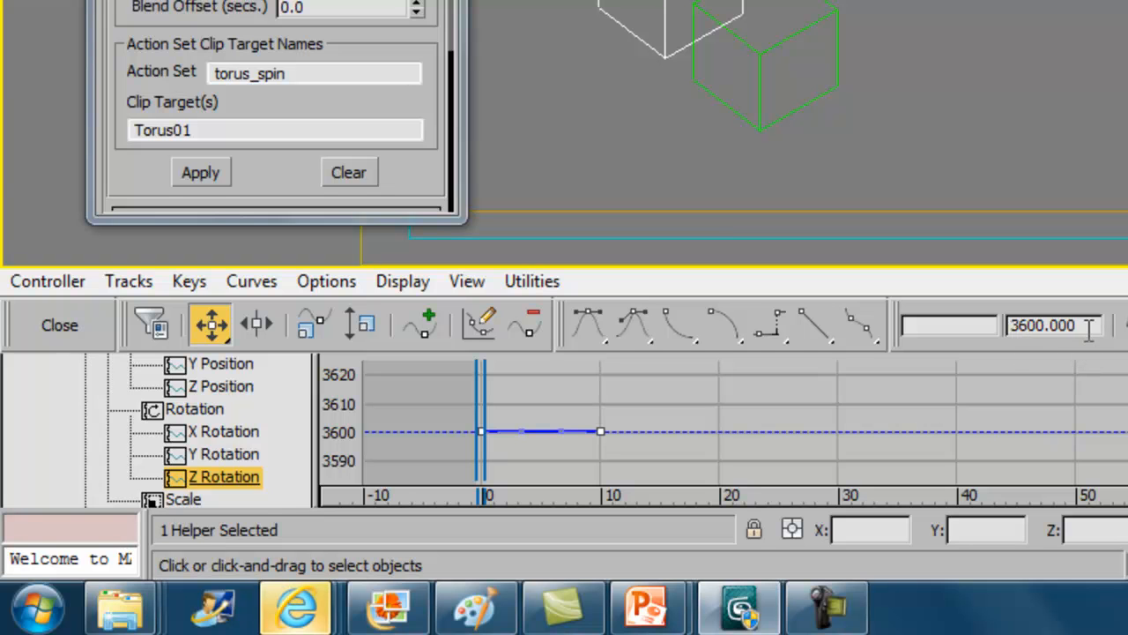
# Scrub the time slider to frame 14 and back to frame 0 to check the torus_spin helper's rotation.
pyautogui.moveTo(488, 384); pyautogui.dragTo(430, 415)
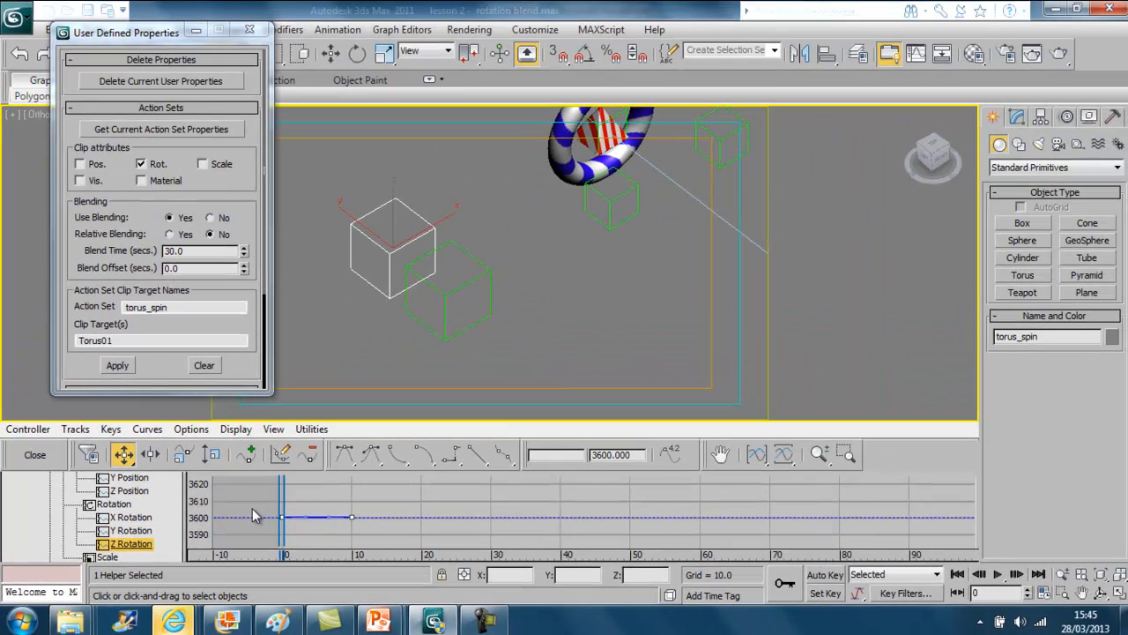
pyautogui.moveTo(252, 515); pyautogui.dragTo(385, 520)
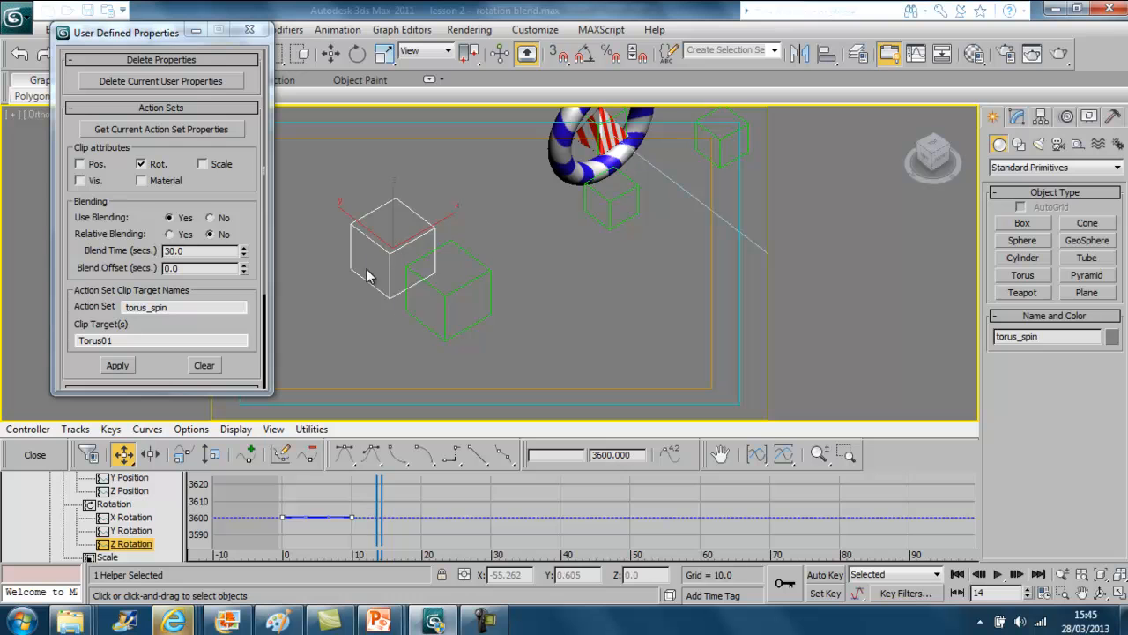
pyautogui.moveTo(382, 495); pyautogui.dragTo(283, 493)
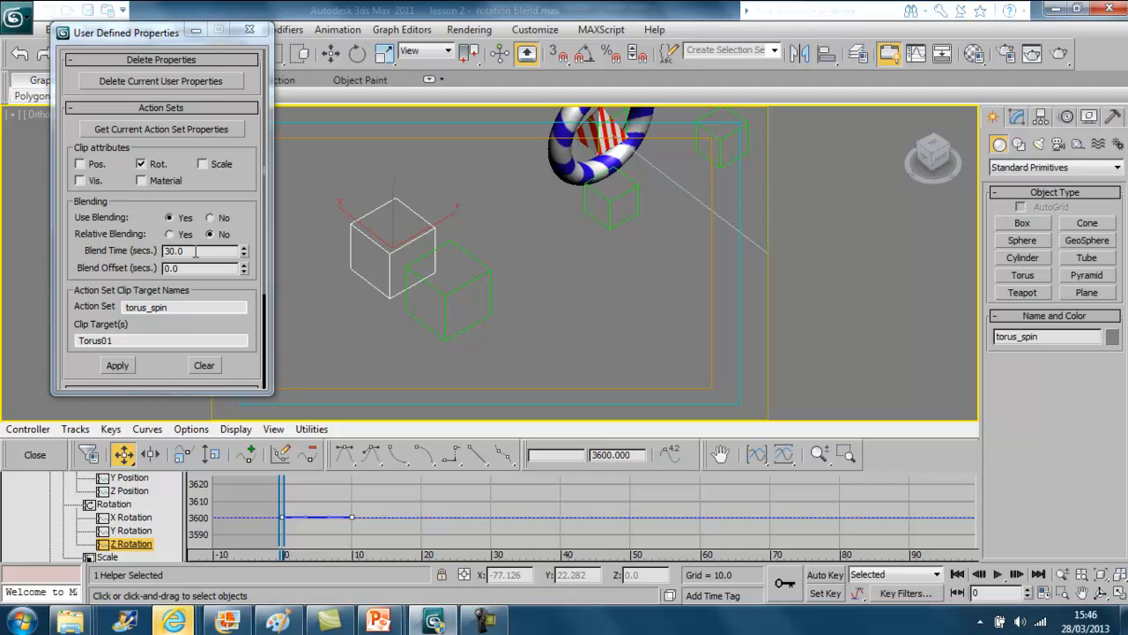
# Select the torus_still helper, load its action set properties and examine its Z Rotation curve.
pyautogui.click(445, 284)
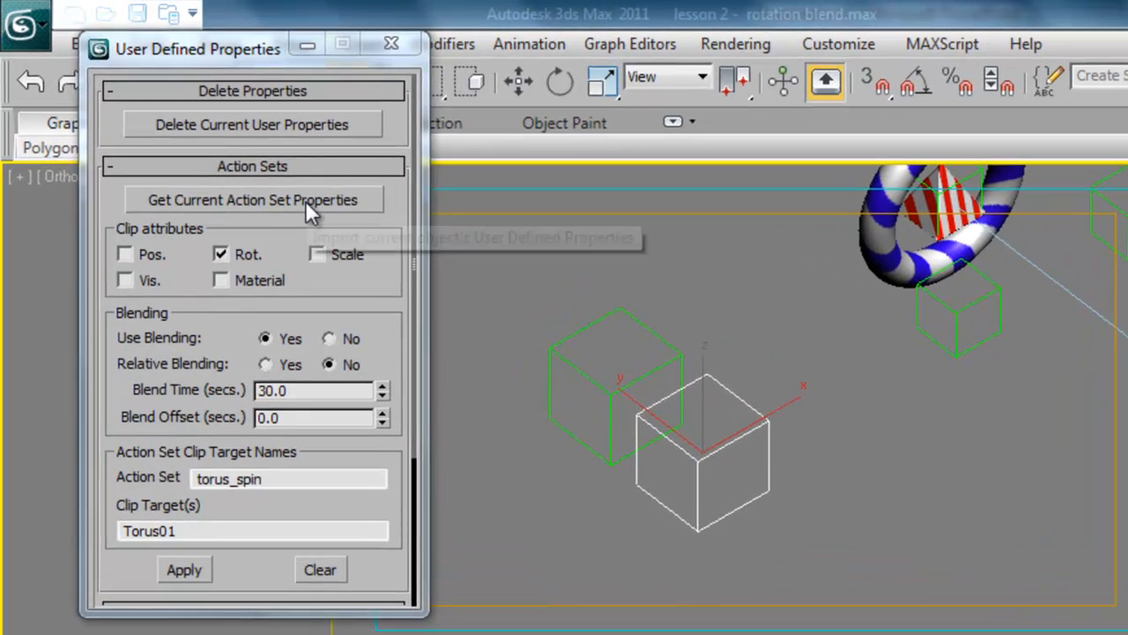
pyautogui.click(243, 162)
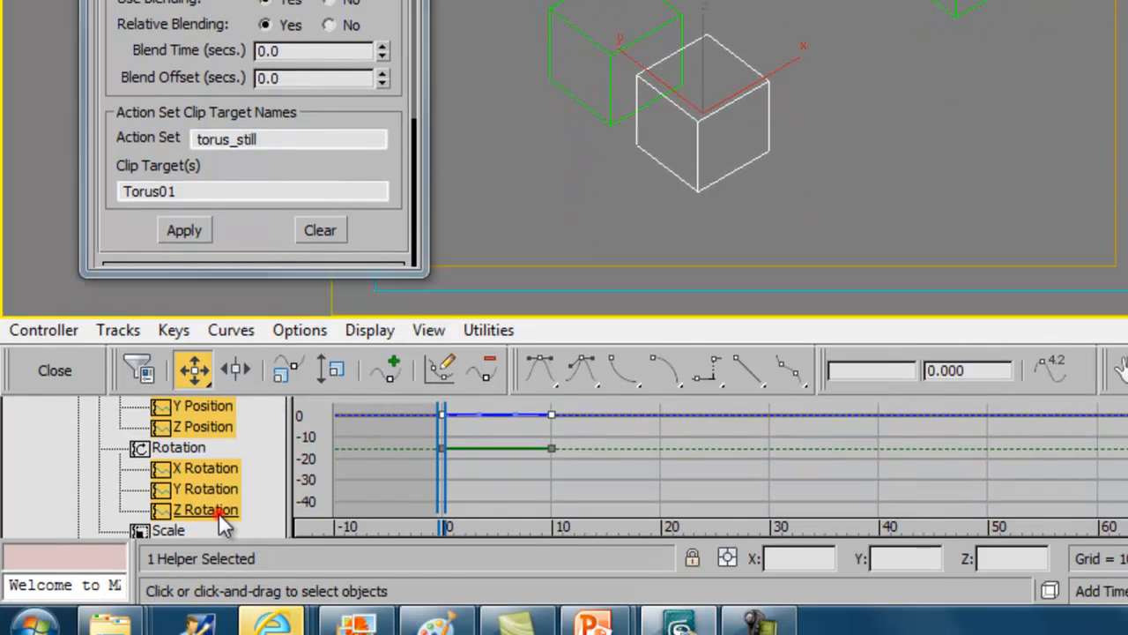
pyautogui.click(219, 492)
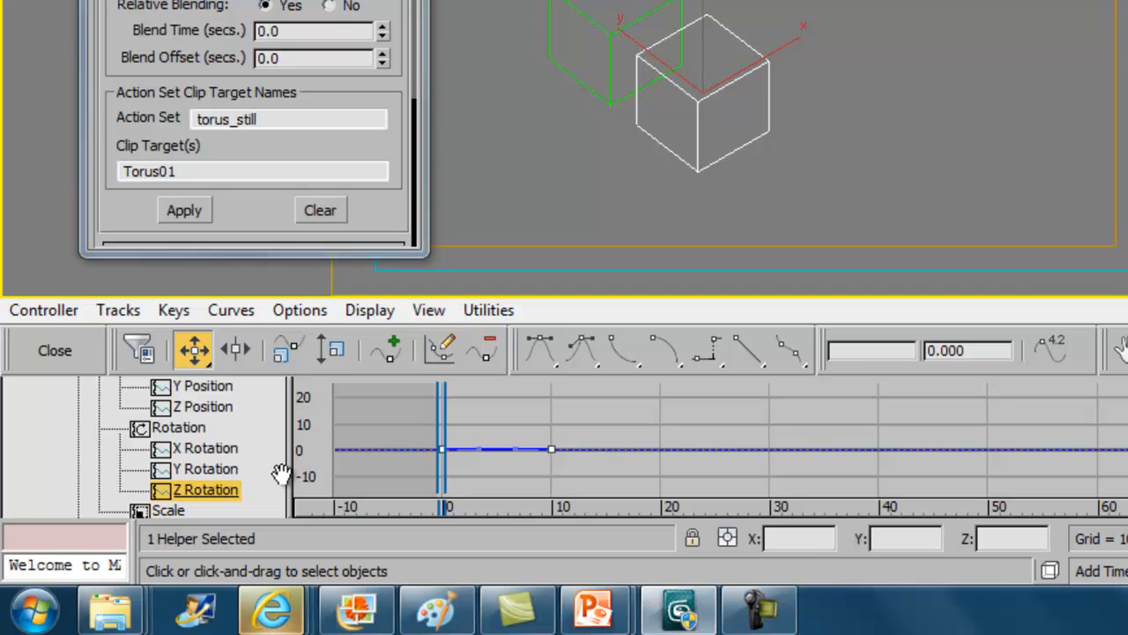
pyautogui.click(416, 421)
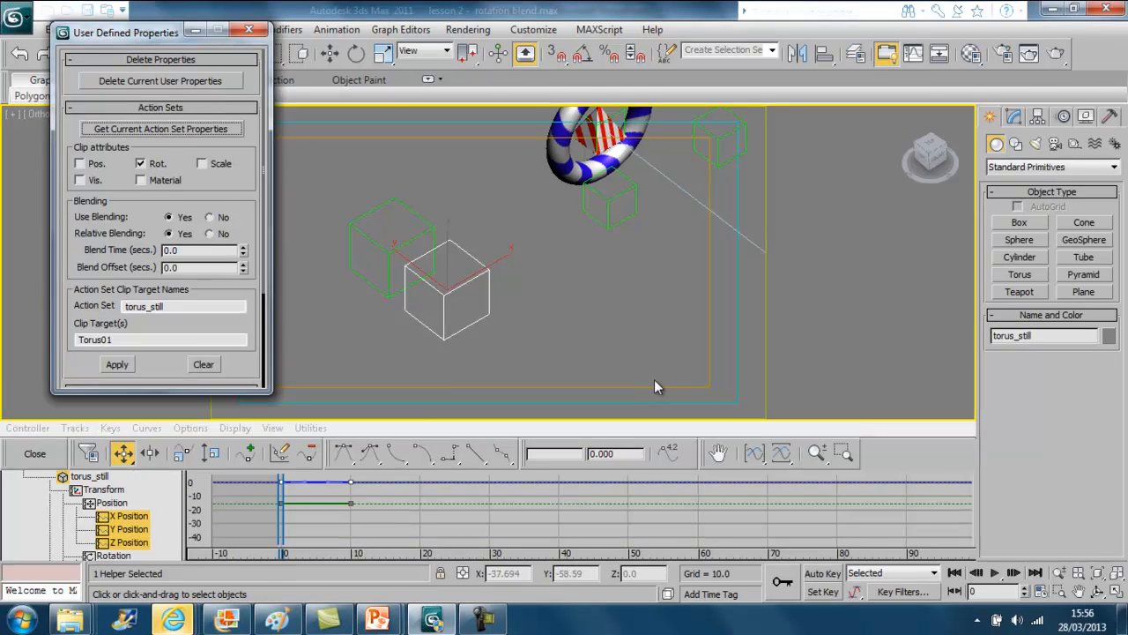
# Switch to the PowerPoint file "lesson 2 - rotation blend.pptx" and delete the dark blue still_spin toggle from the slide.
pyautogui.moveTo(379, 616)
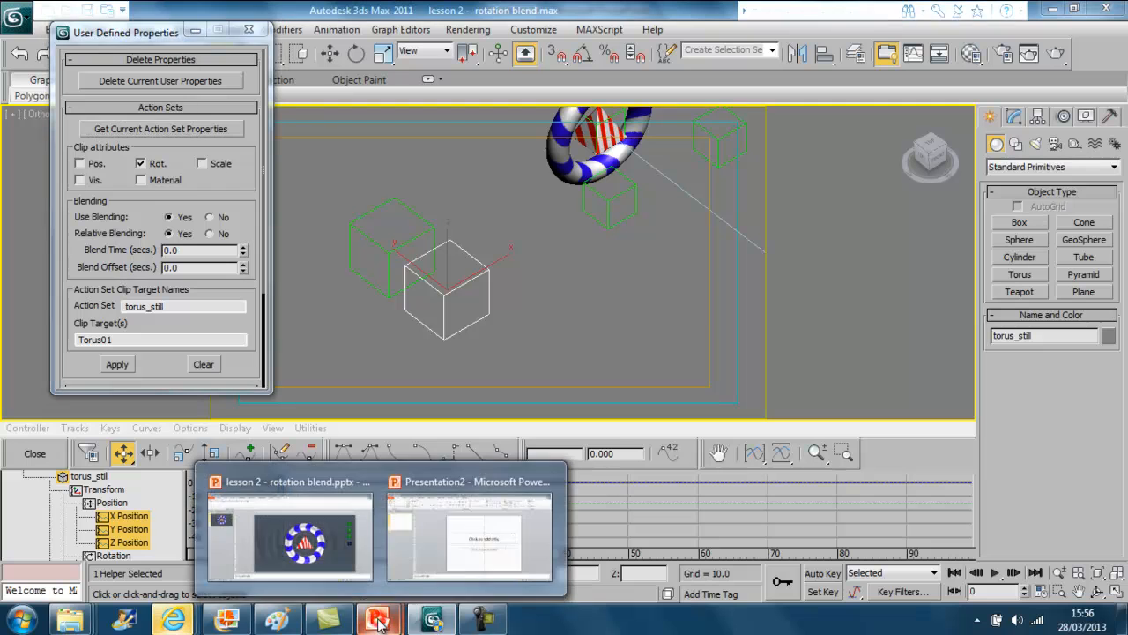
pyautogui.click(272, 530)
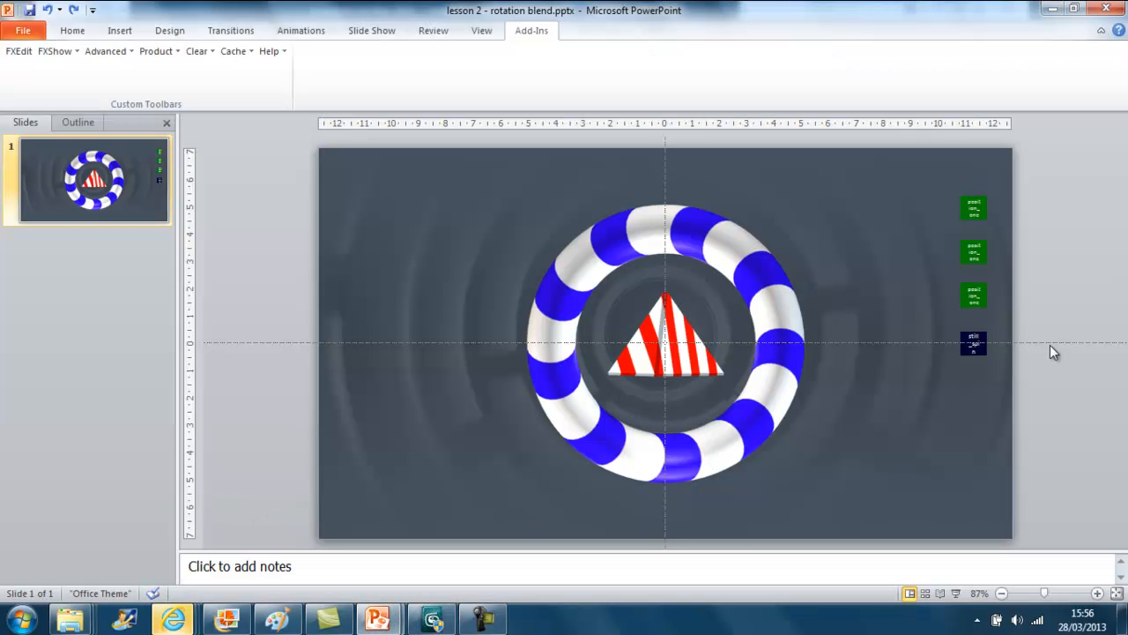
pyautogui.moveTo(1038, 323); pyautogui.dragTo(932, 372)
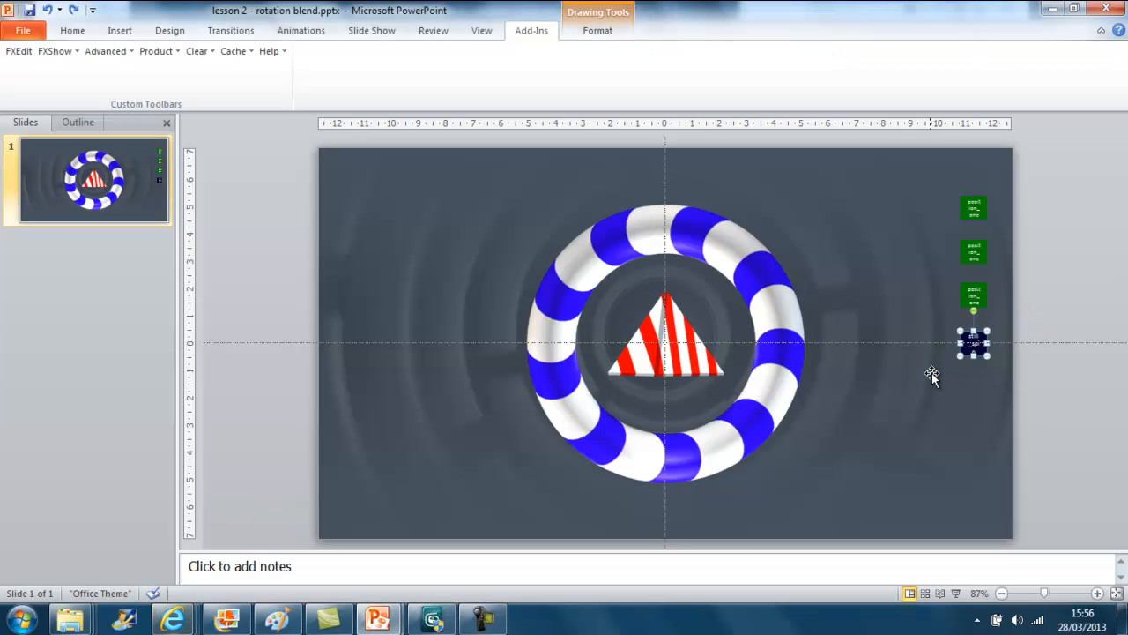
pyautogui.press('Delete')
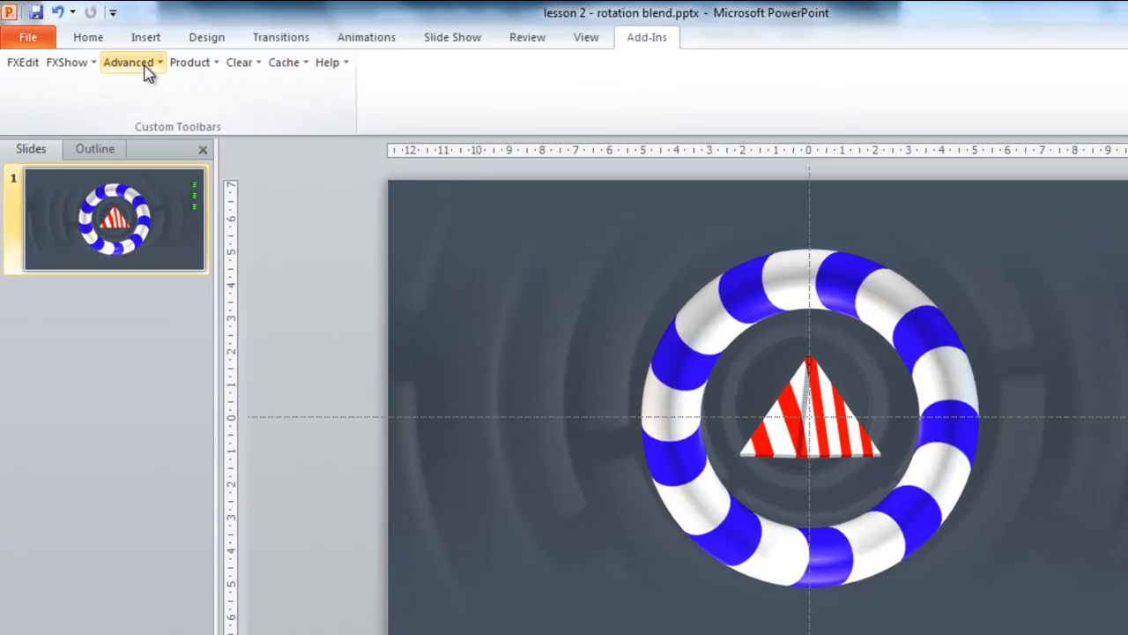
# Open the Slide Options and create a dynamic UI toggle button with the control ID "spin_still".
pyautogui.click(116, 50)
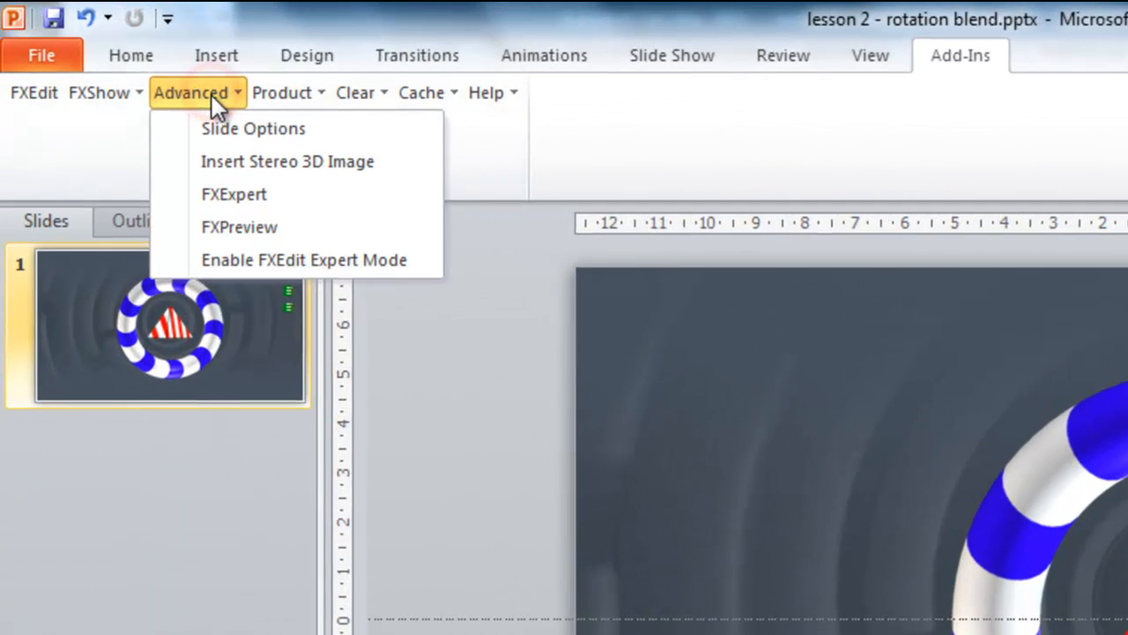
pyautogui.click(249, 132)
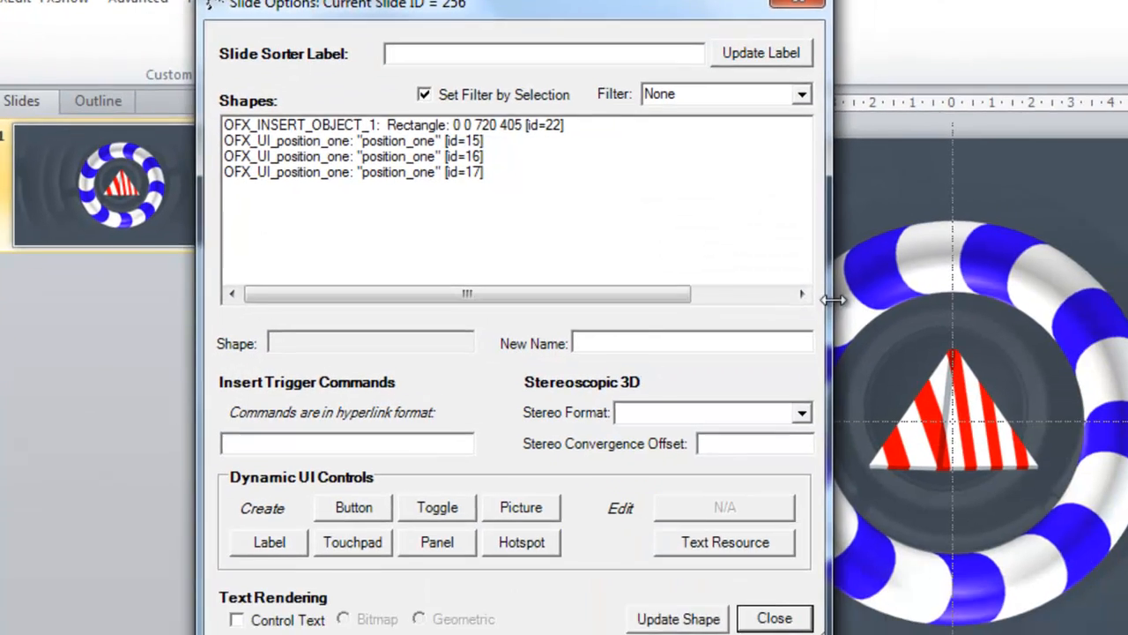
pyautogui.moveTo(576, 16); pyautogui.dragTo(690, 16)
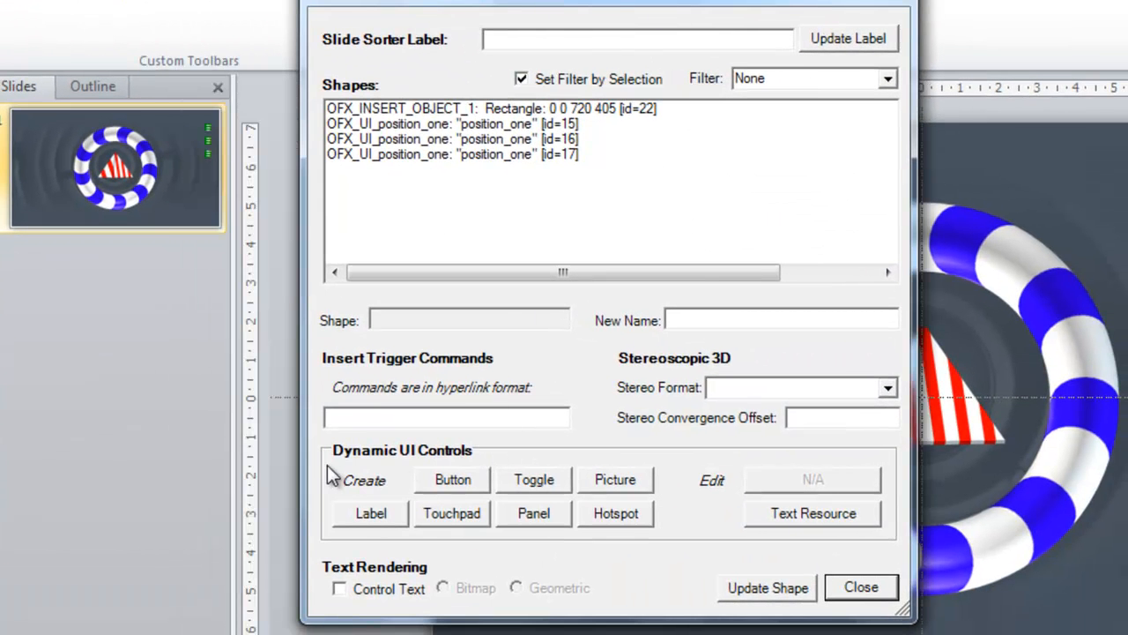
pyautogui.click(541, 482)
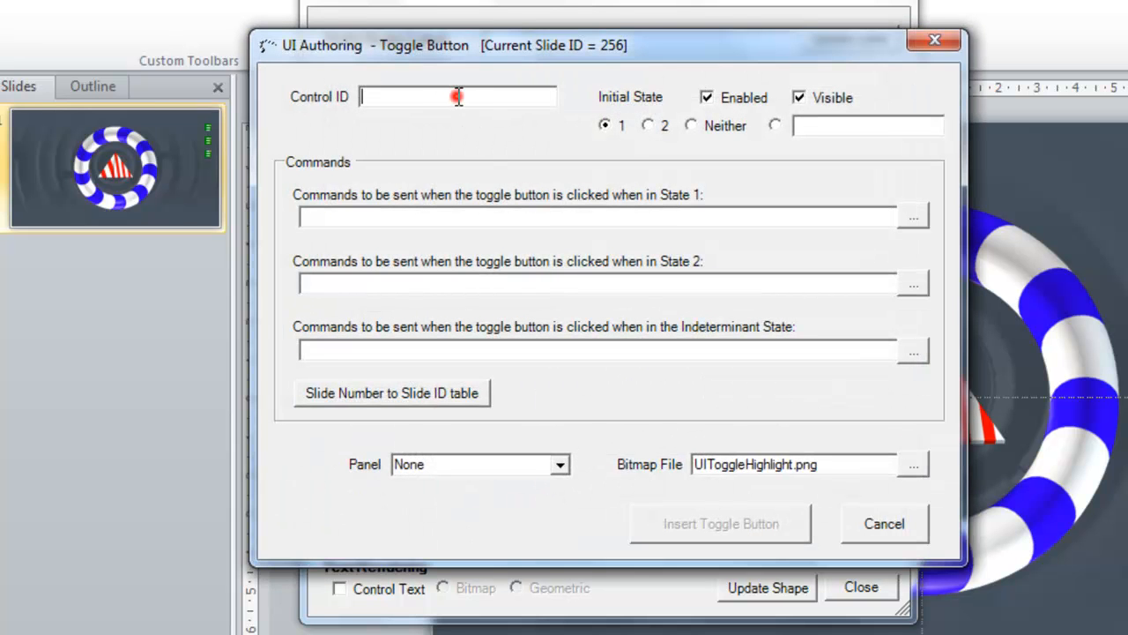
pyautogui.click(459, 97)
pyautogui.write('spin_still')
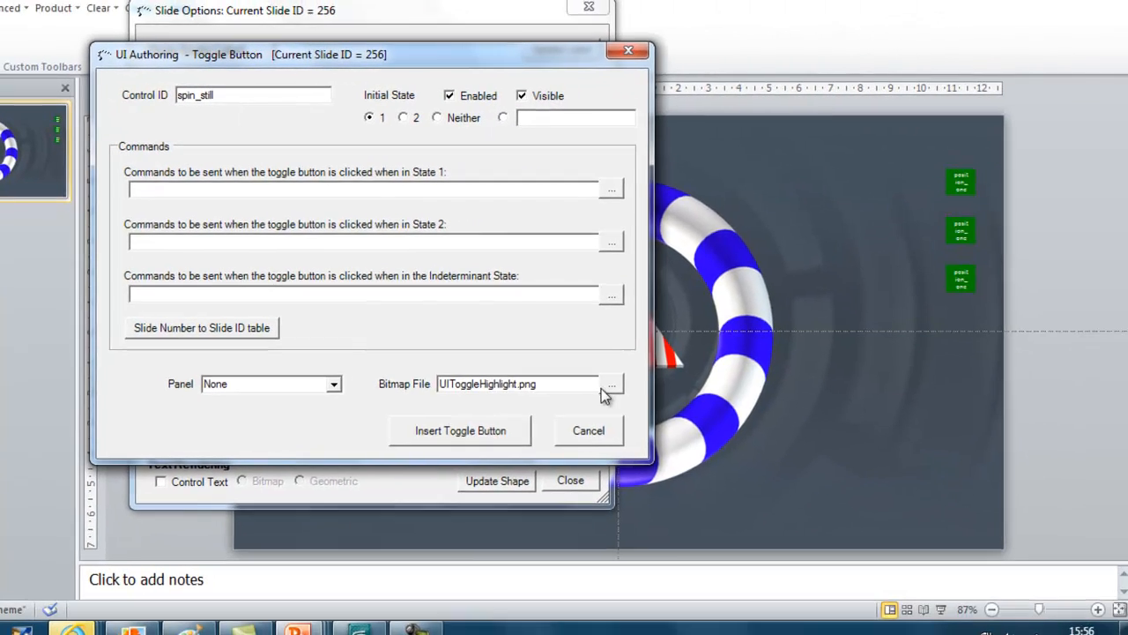
# Assign UITogglePlayPause.png as the toggle's bitmap file, insert the toggle button and place it below the three green position buttons.
pyautogui.click(913, 463)
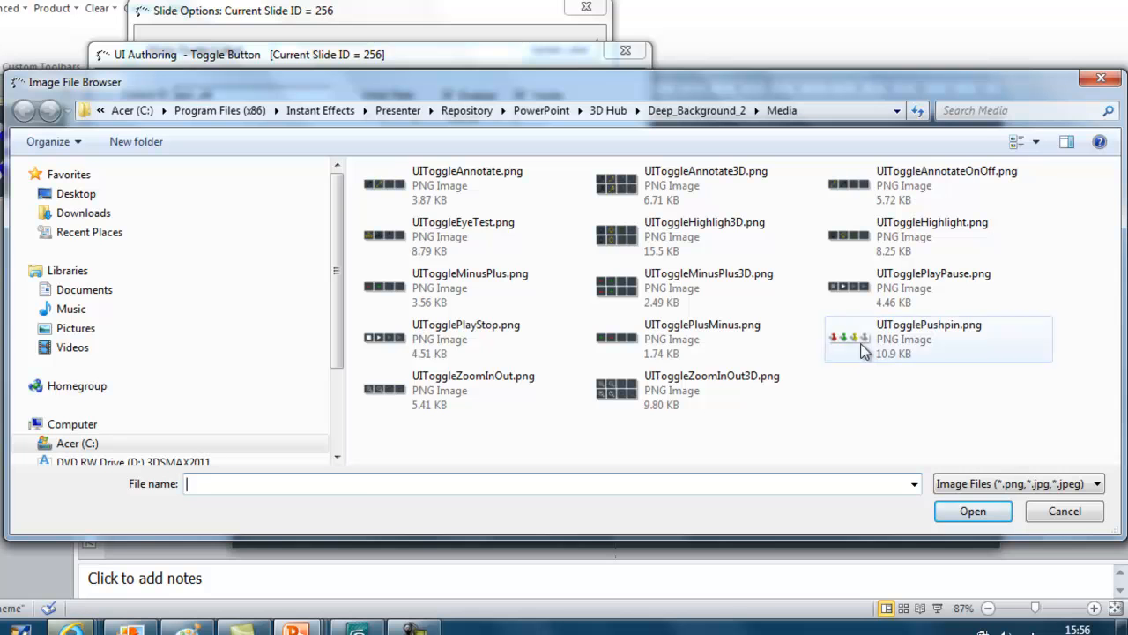
pyautogui.click(857, 287)
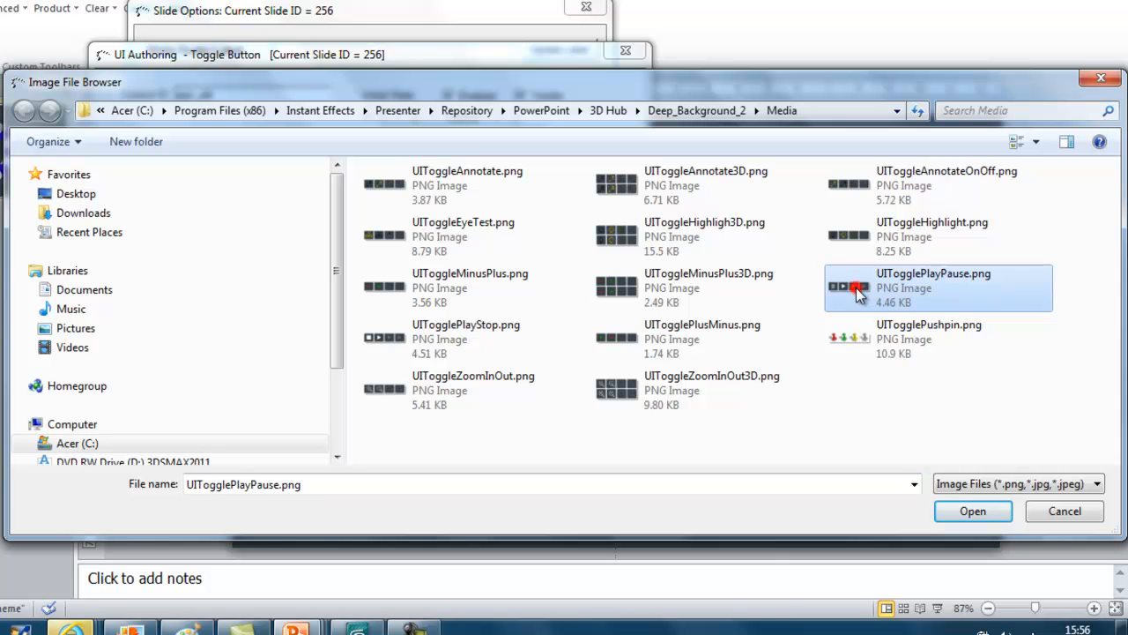
pyautogui.click(973, 510)
pyautogui.click(501, 439)
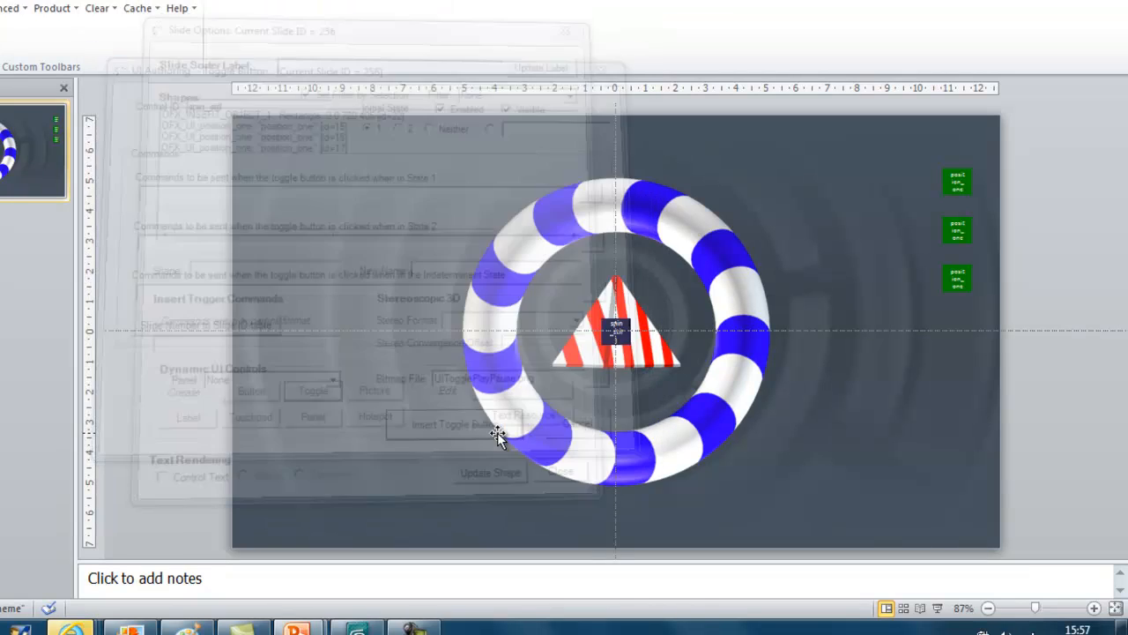
pyautogui.moveTo(615, 340); pyautogui.dragTo(966, 342)
pyautogui.click(1044, 364)
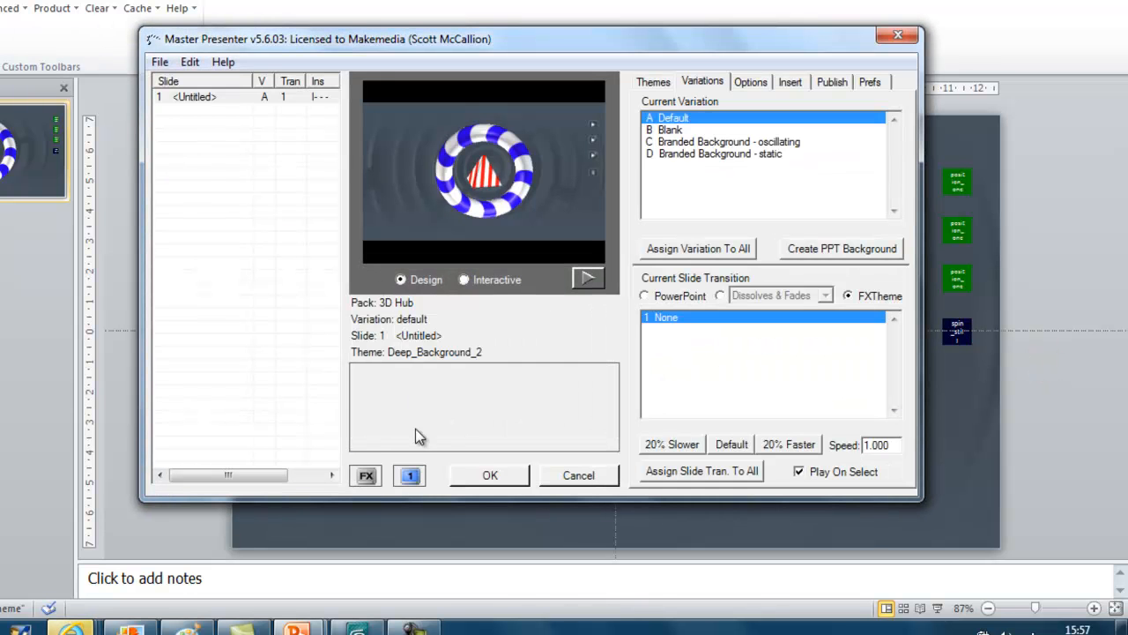
# Open FXEdit for the slide and run its full-screen FX preview.
pyautogui.click(367, 477)
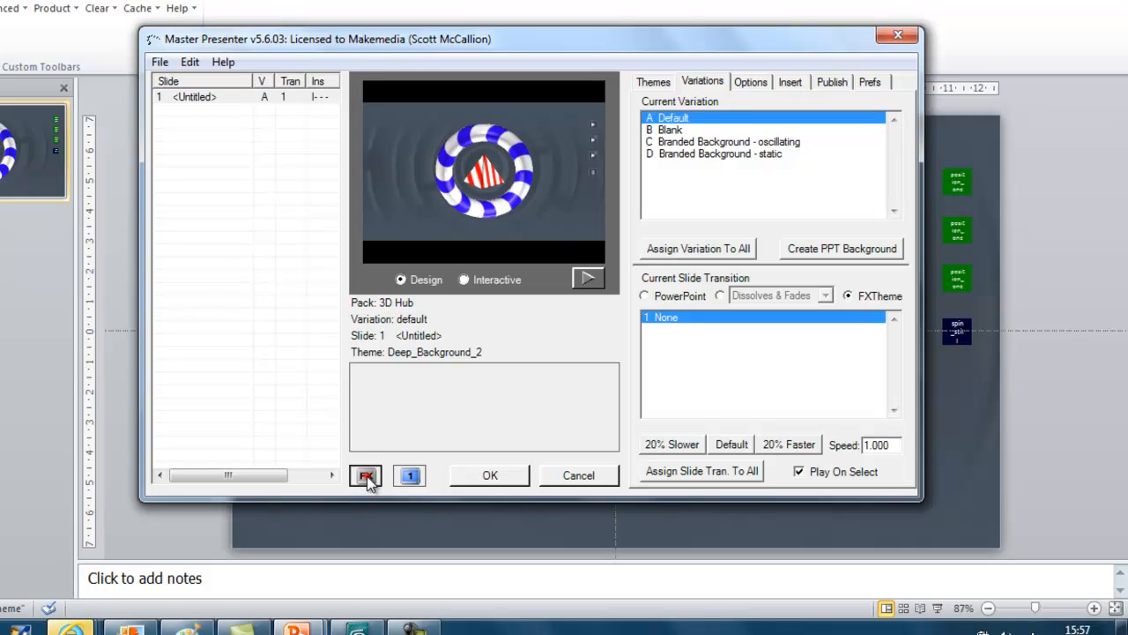
pyautogui.click(576, 463)
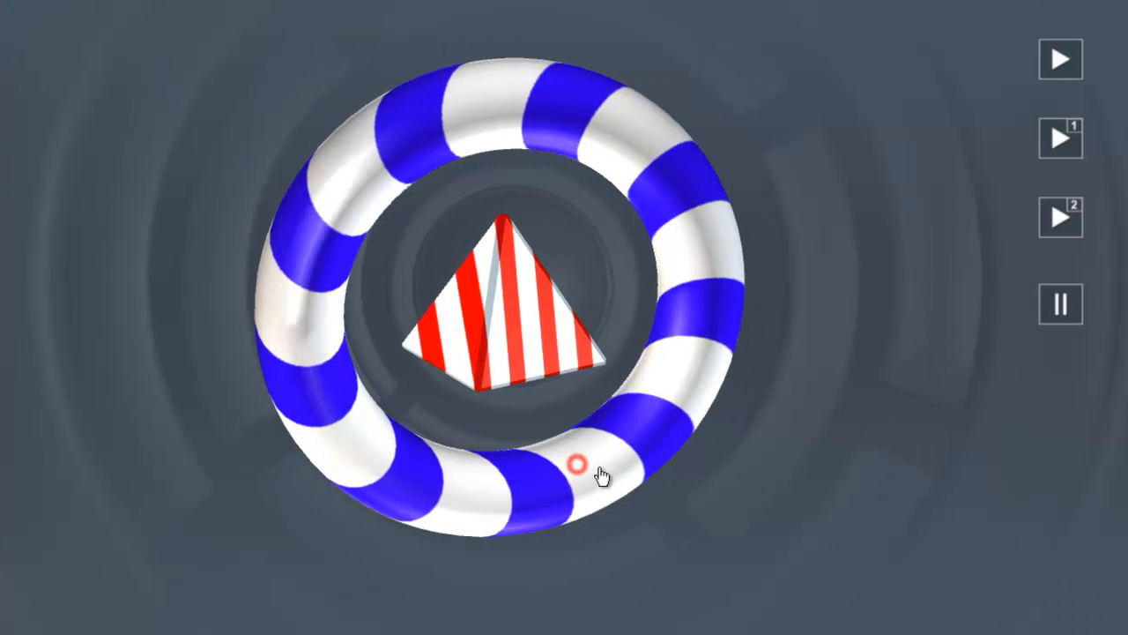
pyautogui.click(692, 208)
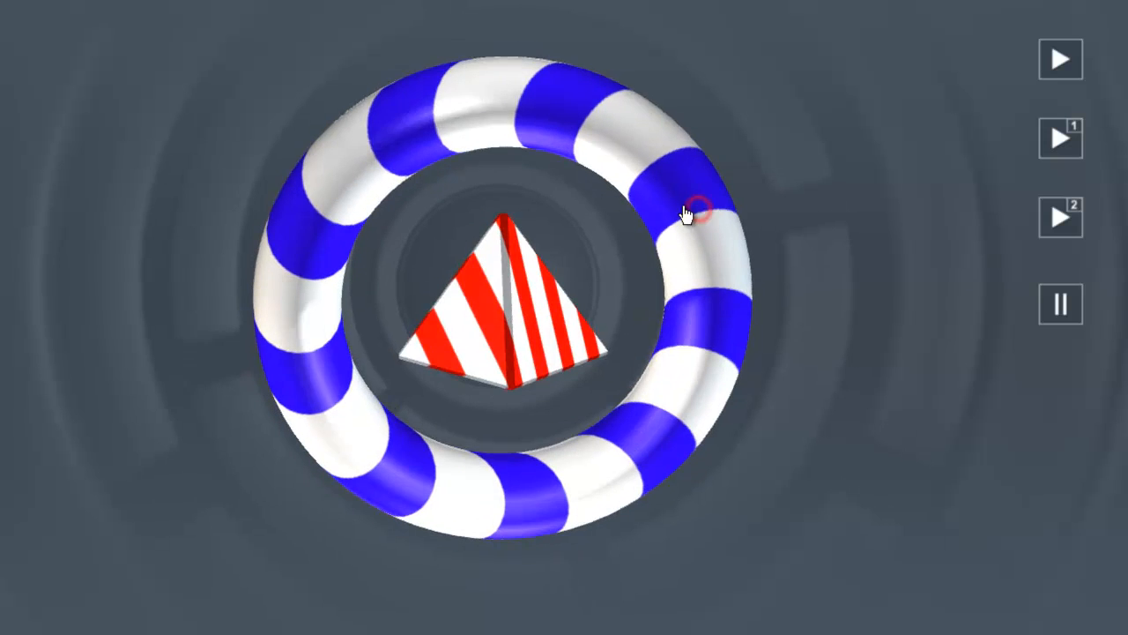
# Test the three pyramid position buttons and the new play/pause toggle in the full-screen preview.
pyautogui.click(1058, 139)
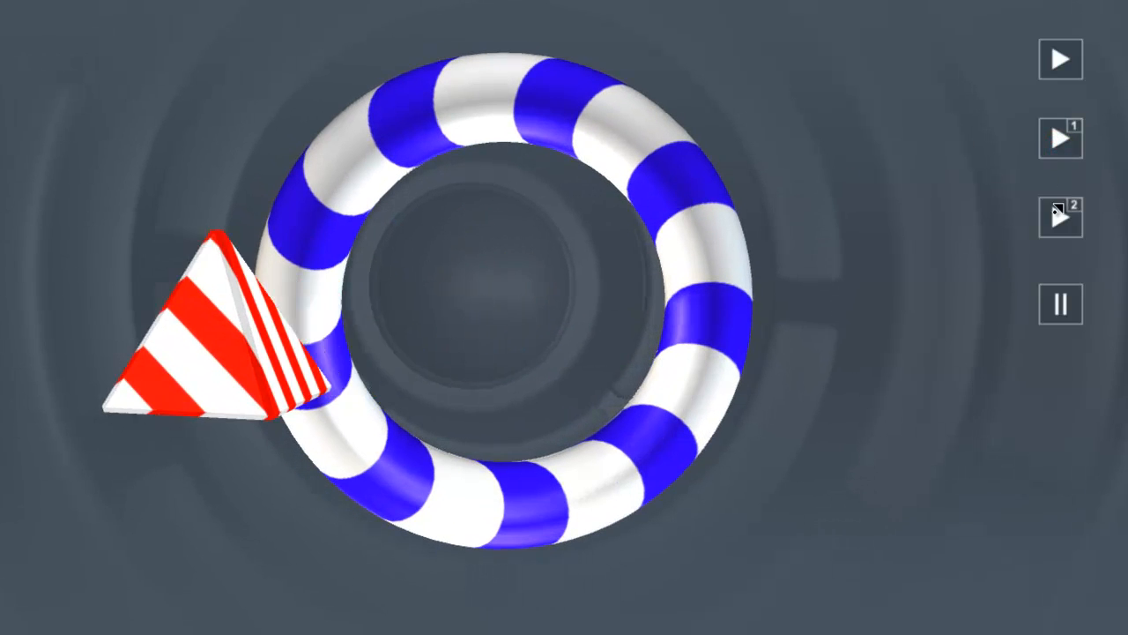
pyautogui.click(1058, 217)
pyautogui.click(1055, 143)
pyautogui.click(1058, 65)
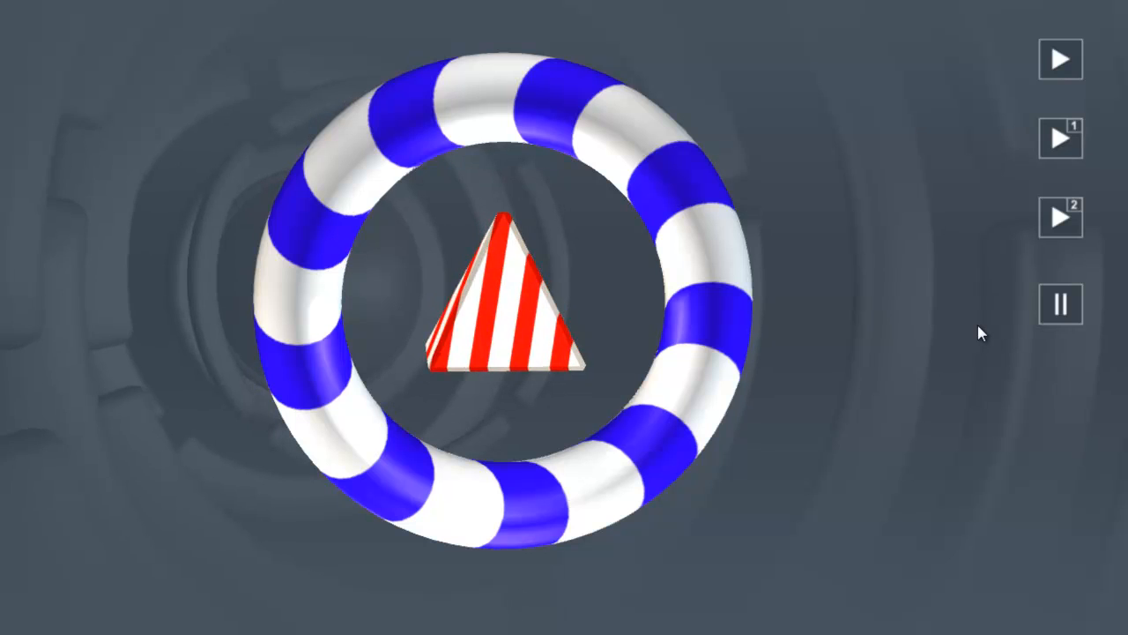
pyautogui.click(1061, 305)
pyautogui.click(1061, 307)
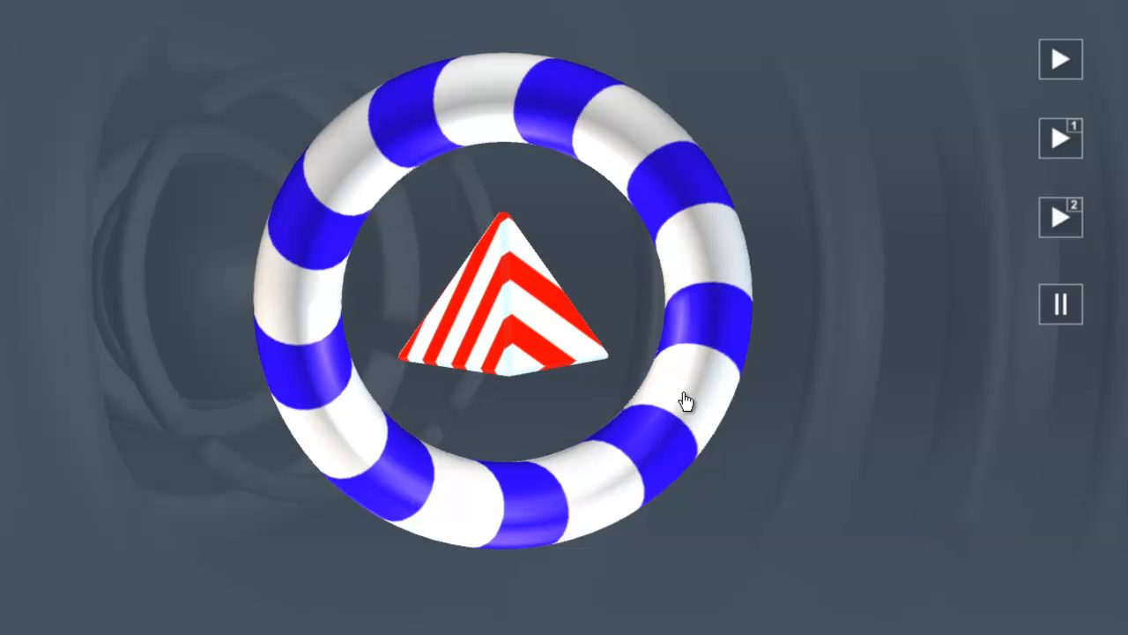
# Set the spin_still toggle's initial state to 2, update it and restart the full-screen FX preview.
pyautogui.rightClick(1068, 311)
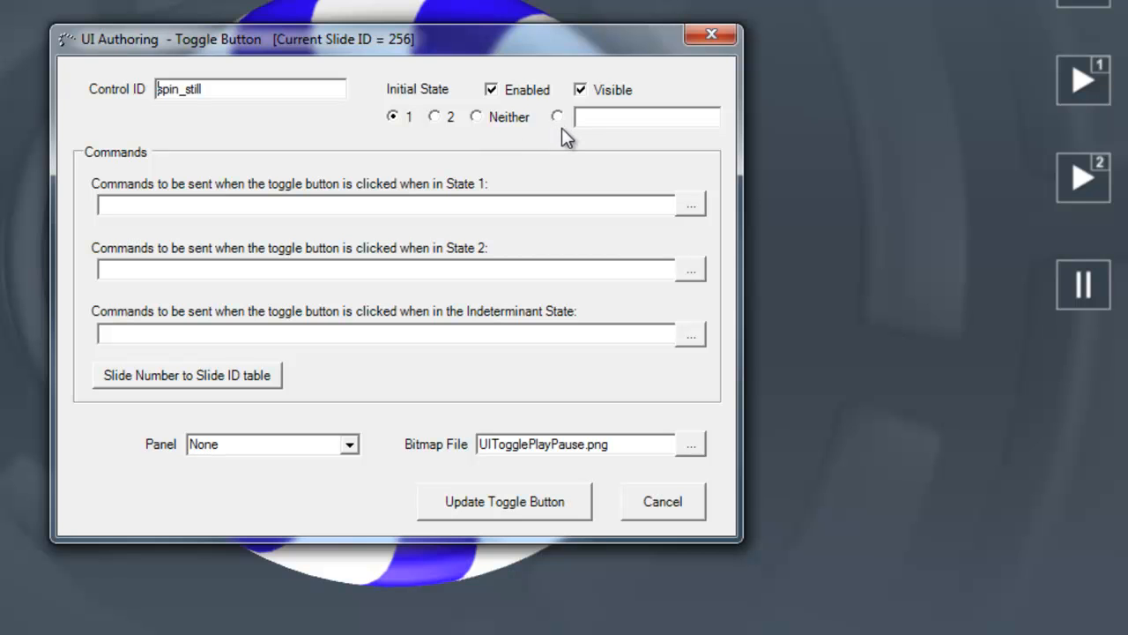
pyautogui.click(439, 120)
pyautogui.click(565, 508)
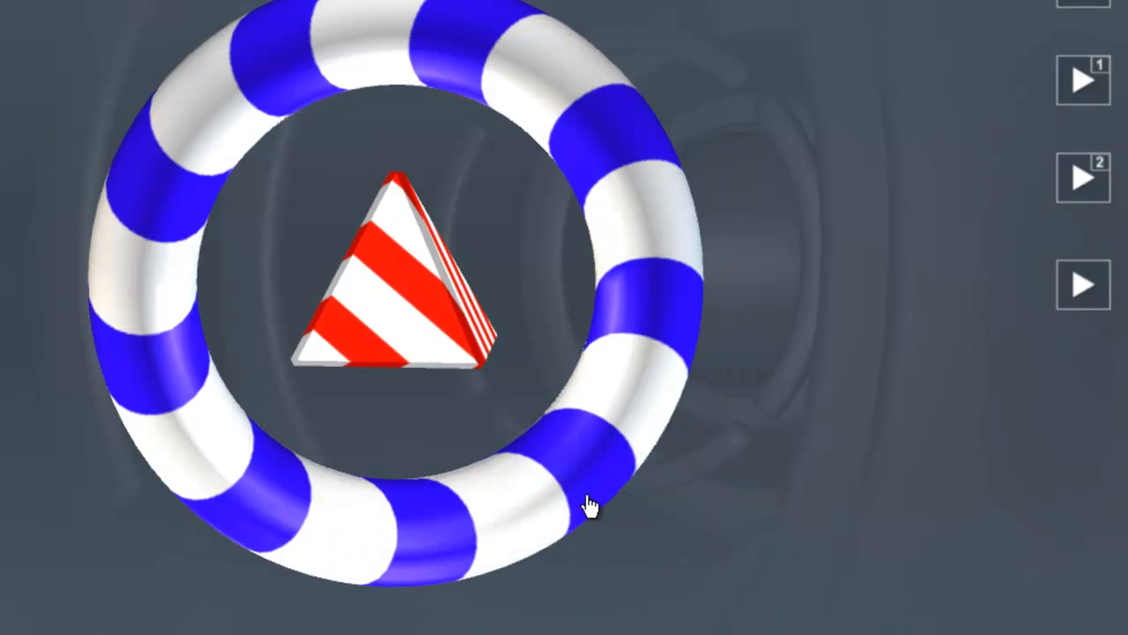
pyautogui.press('Escape')
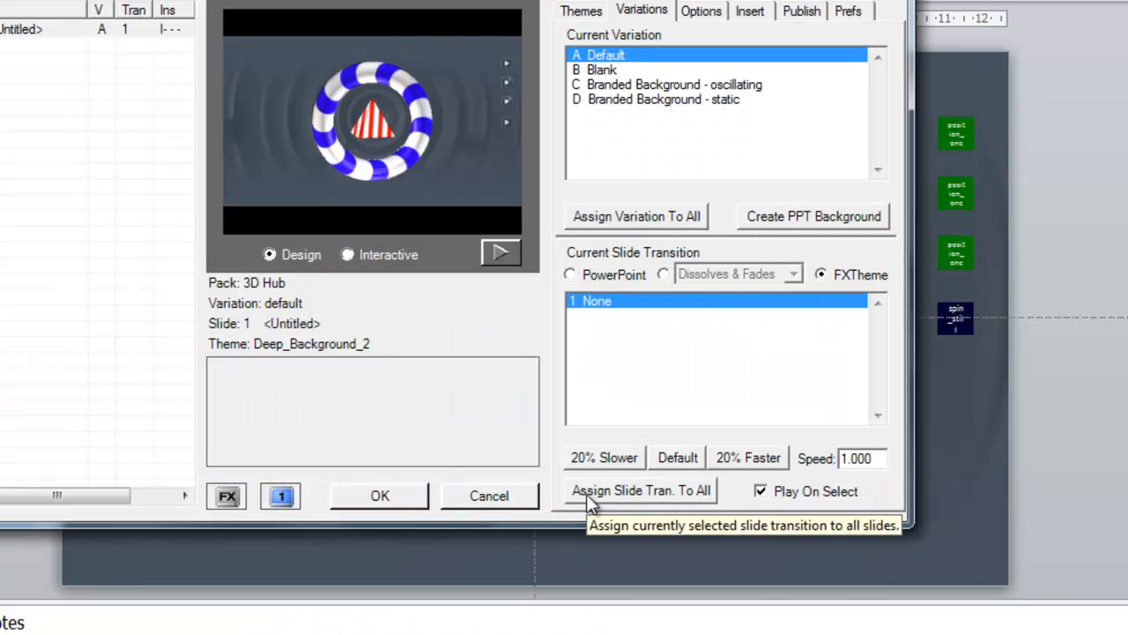
pyautogui.click(227, 497)
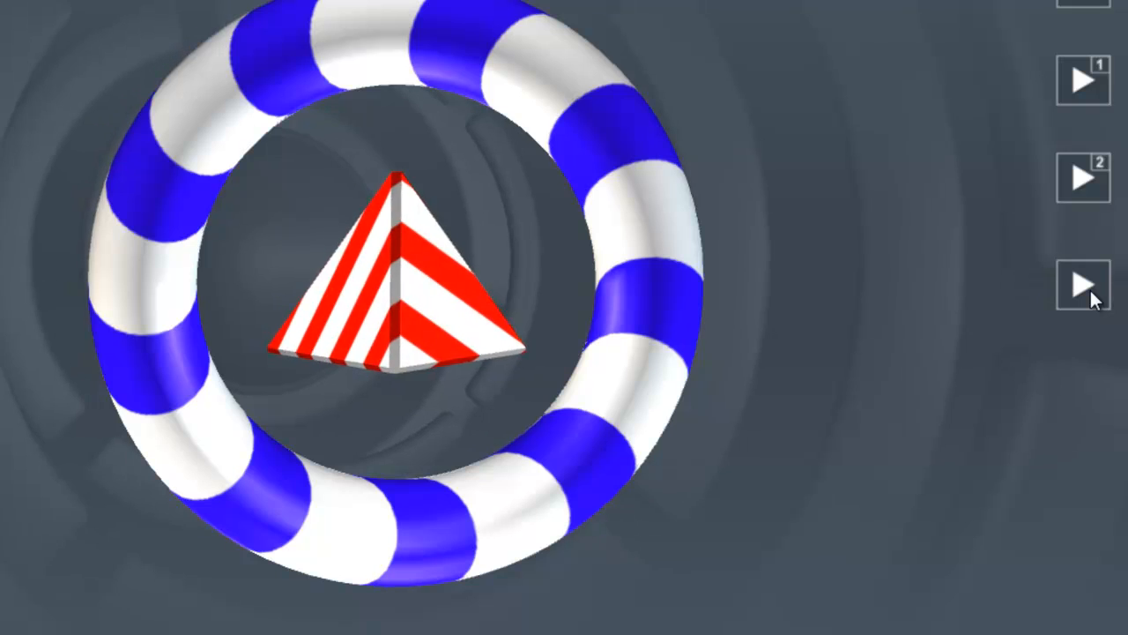
# Reopen the spin_still toggle's properties and assign the action set command ActionSet:Insert1:torus_spin to its State 2 click.
pyautogui.click(1089, 287)
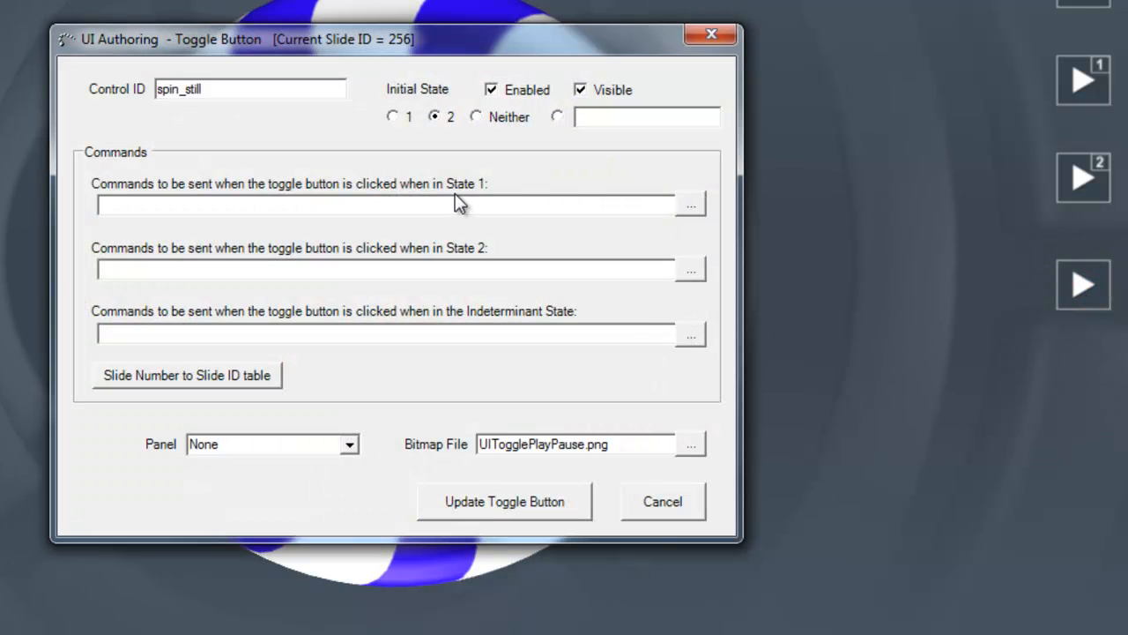
pyautogui.moveTo(493, 205)
pyautogui.click(691, 271)
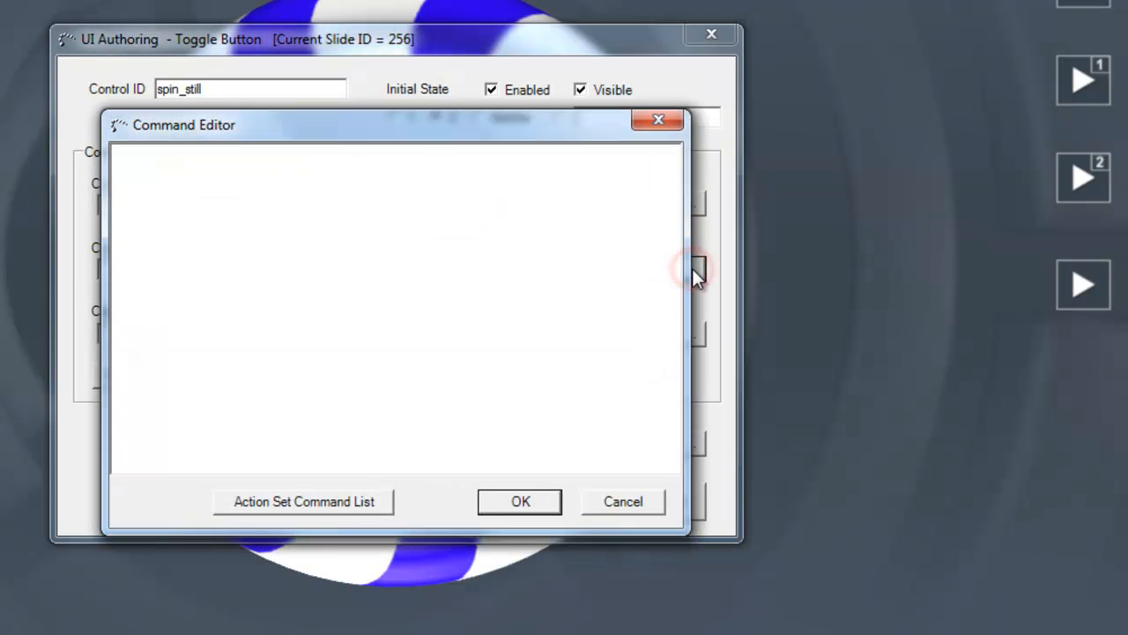
pyautogui.click(339, 502)
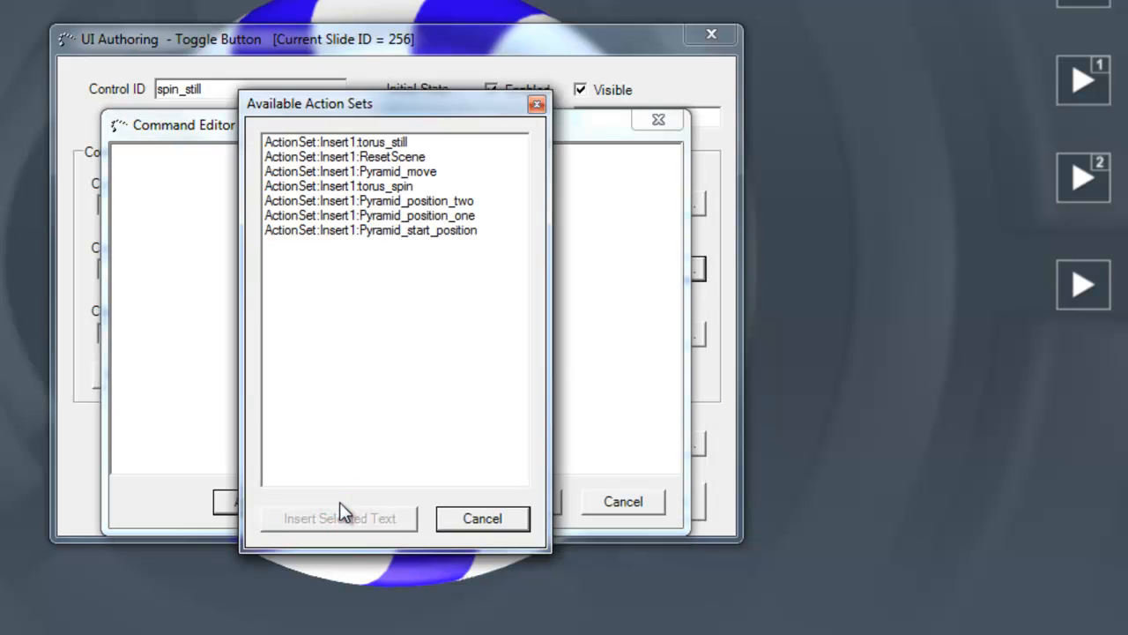
pyautogui.doubleClick(382, 186)
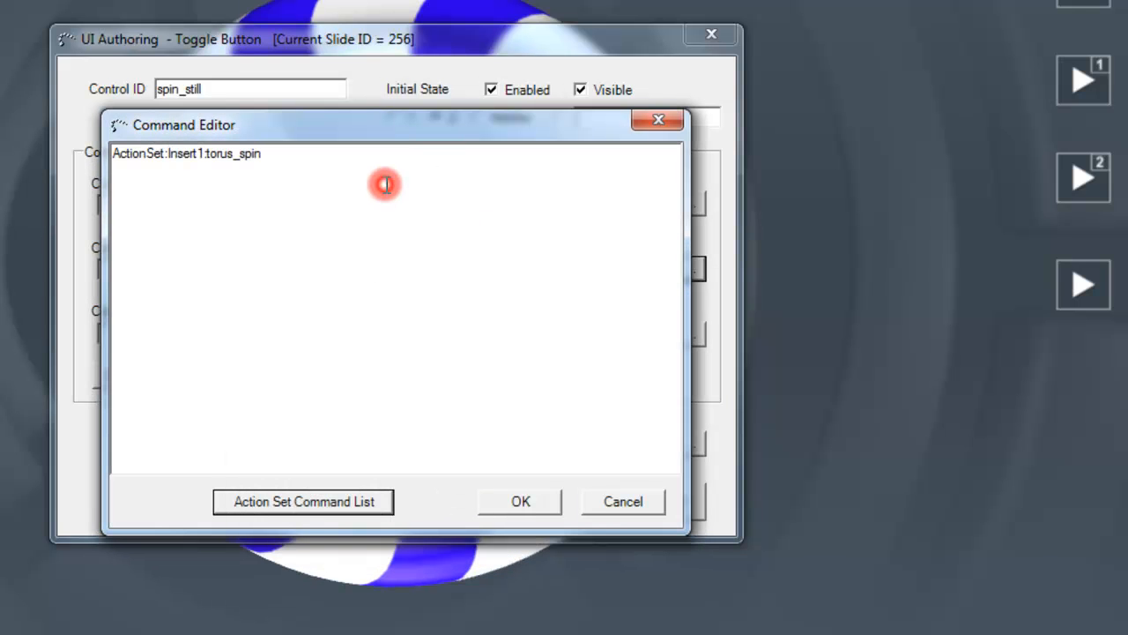
pyautogui.click(527, 502)
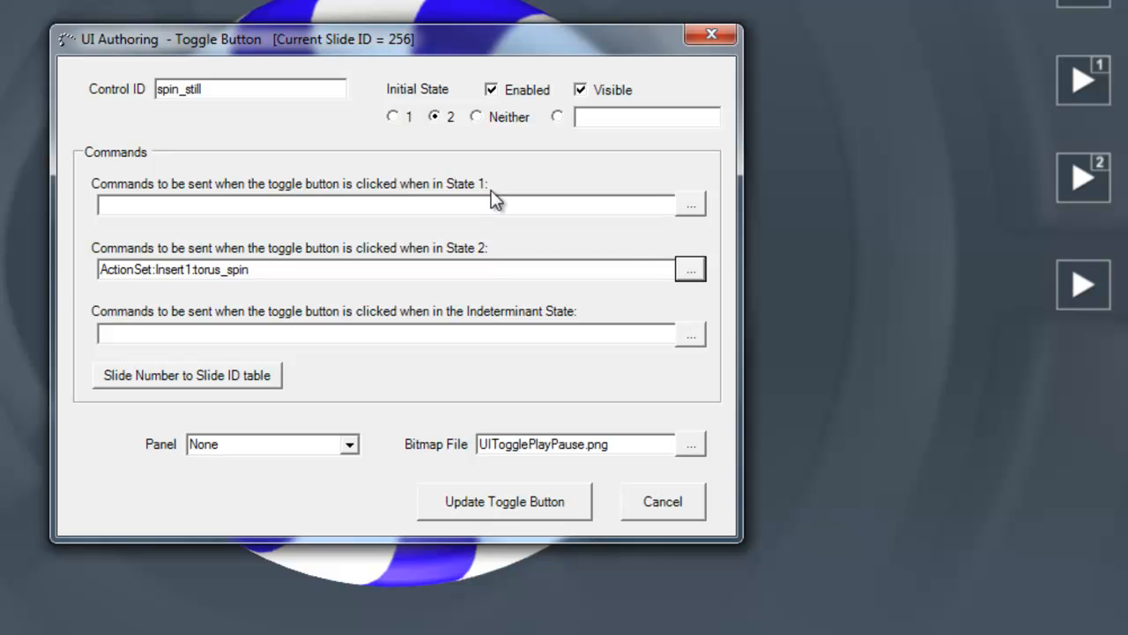
# Assign ActionSet:Insert1:torus_still to the toggle's State 1 click and update the toggle button.
pyautogui.click(690, 208)
pyautogui.click(334, 504)
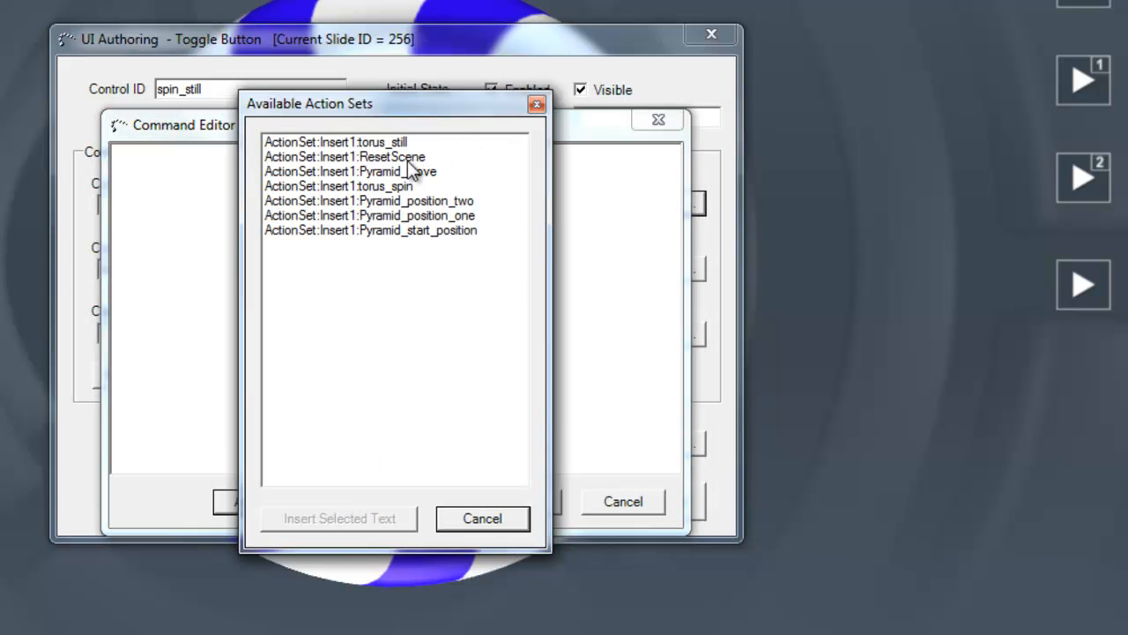
pyautogui.doubleClick(391, 144)
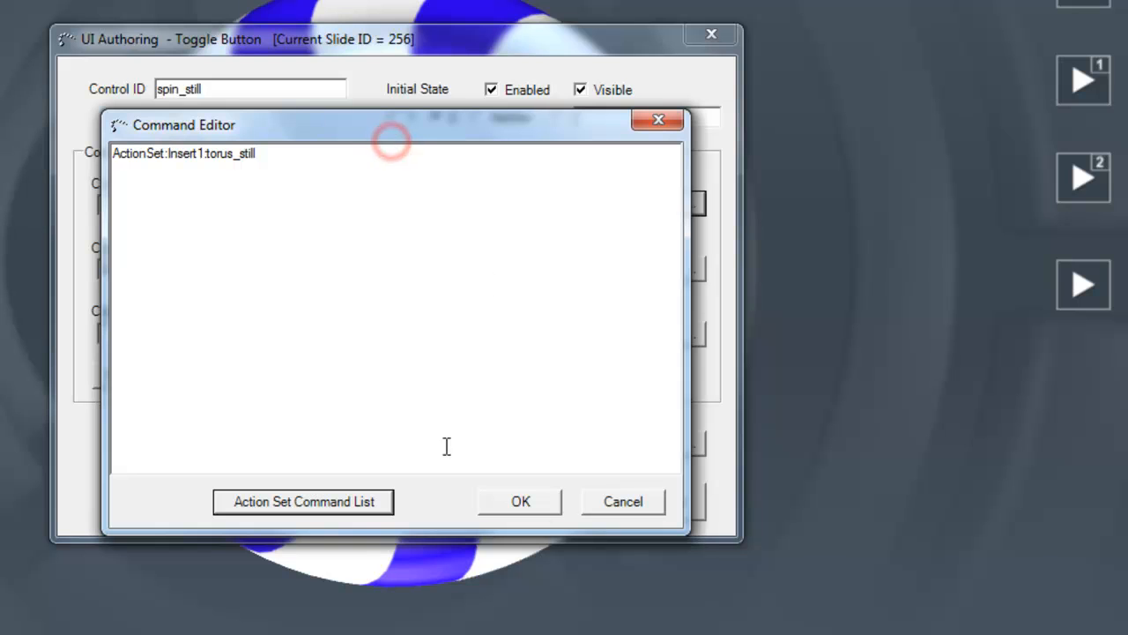
pyautogui.click(540, 504)
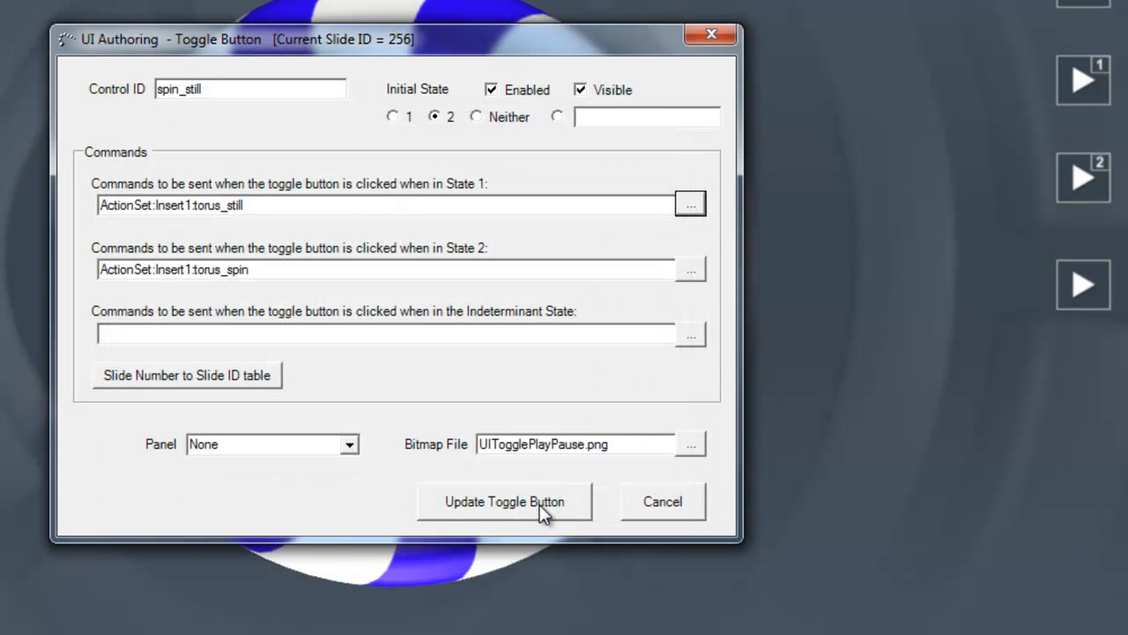
pyautogui.click(537, 503)
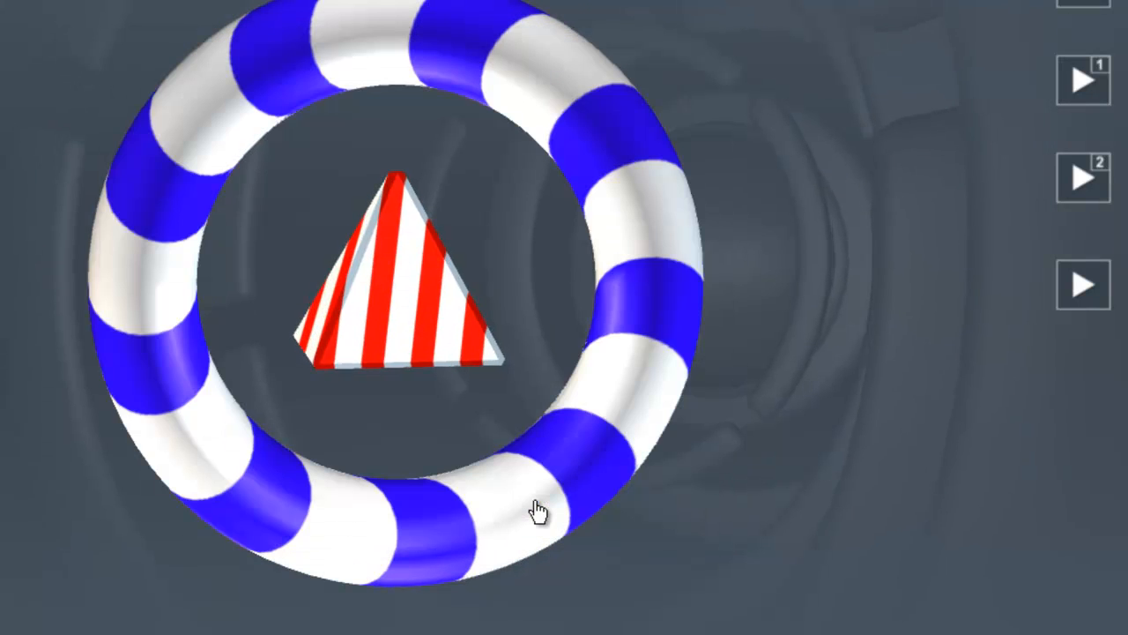
# Test the torus's own click interaction in the full-screen preview.
pyautogui.click(605, 393)
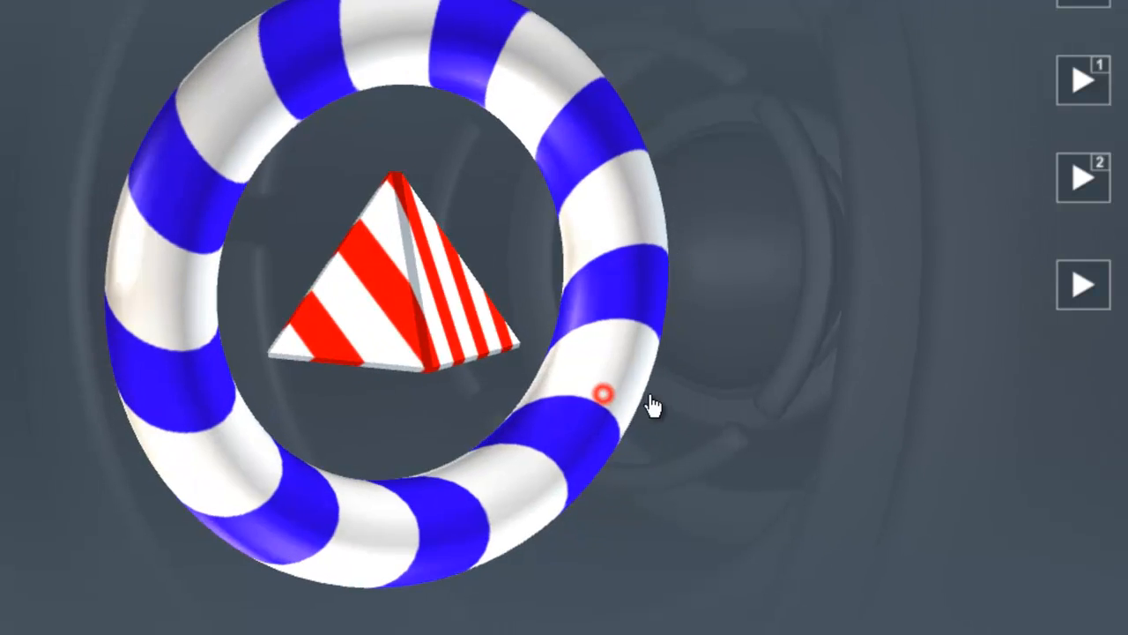